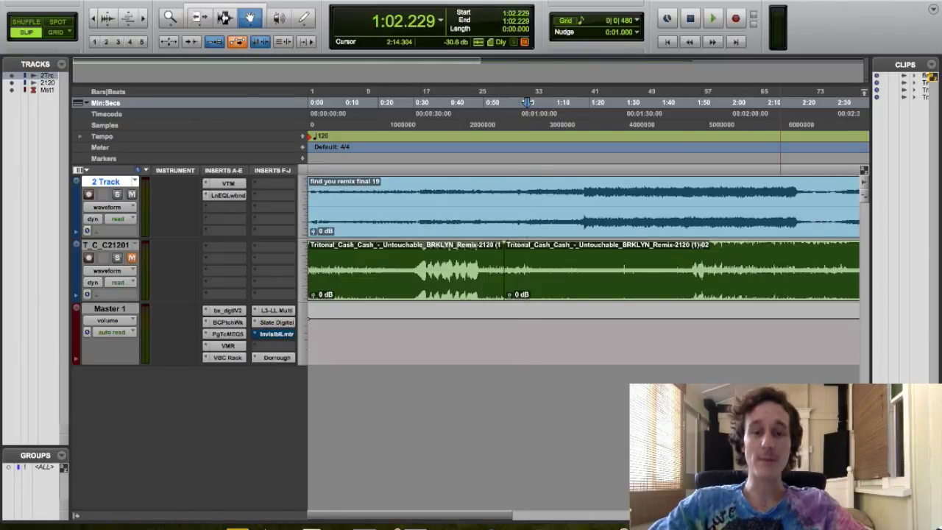
Start playback from 1:08.545, shortly before the loud section of the find you remix clip
left_click(573, 162)
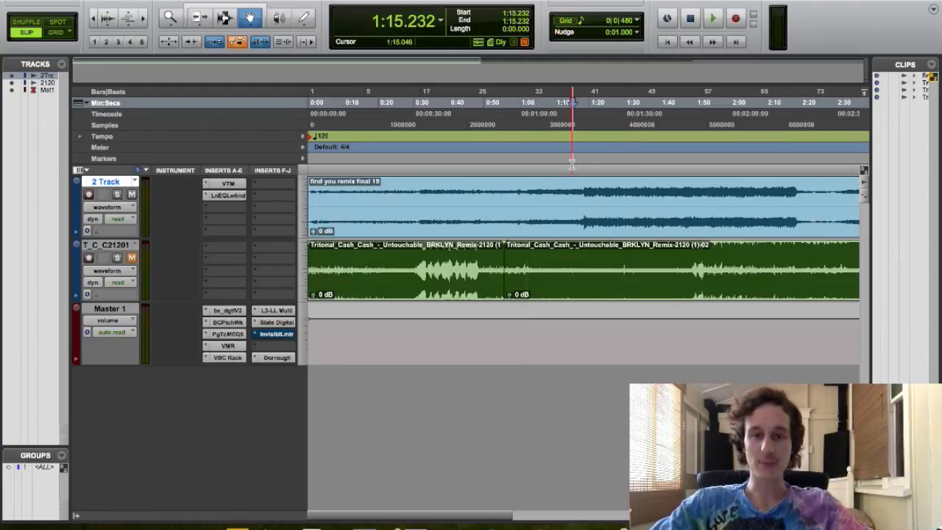
left_click(583, 163)
left_click(580, 164)
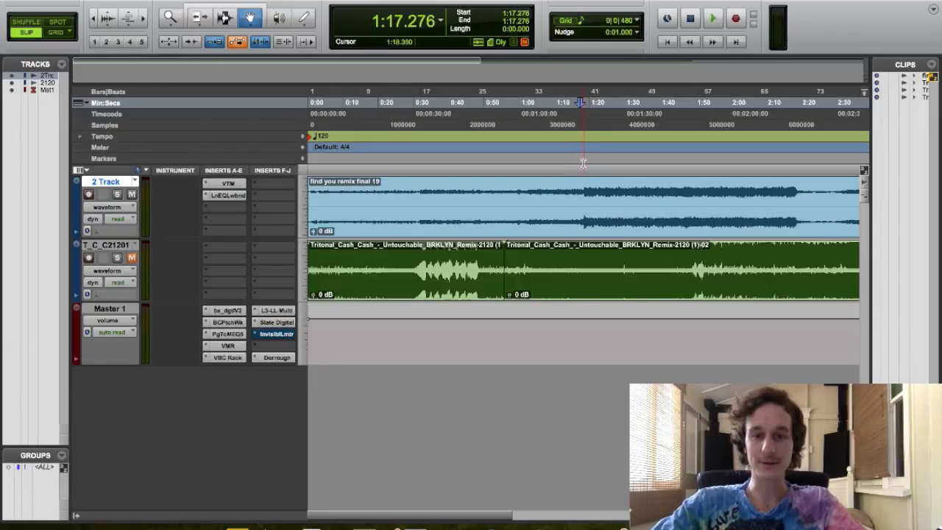
left_click(581, 163)
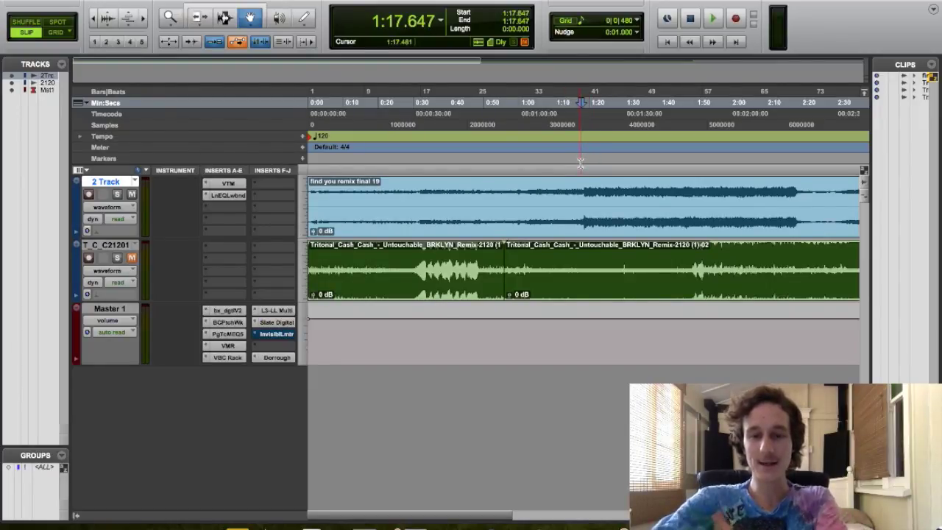
left_click(540, 164)
left_click(549, 166)
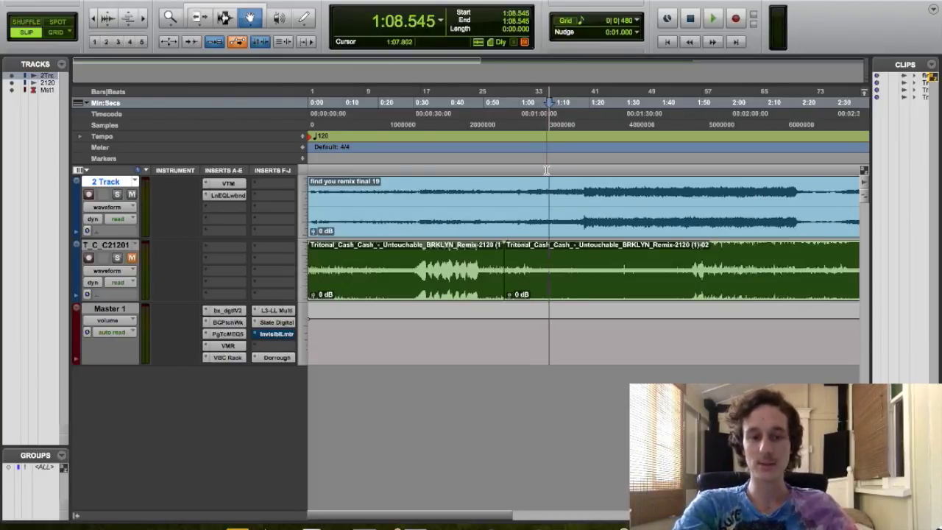
key("space")
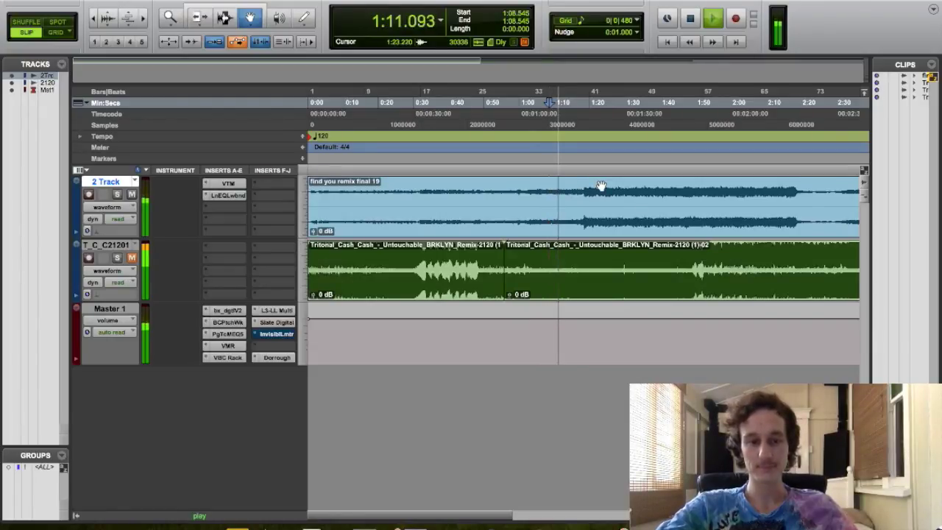
Bypass all inserts on Master 1 and on 2 Track while the mix plays, and stop playback
left_click(227, 310, "alt+super")
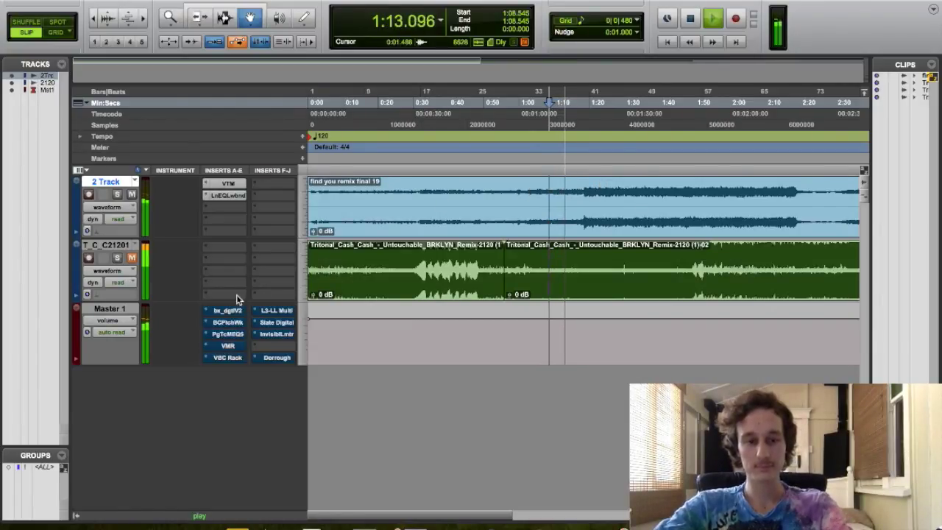
left_click(231, 184, "alt+super")
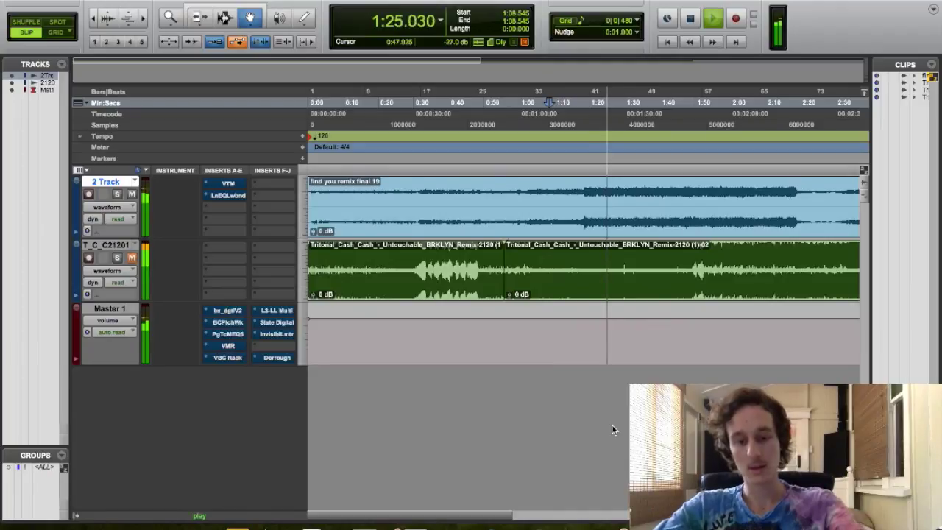
key("space")
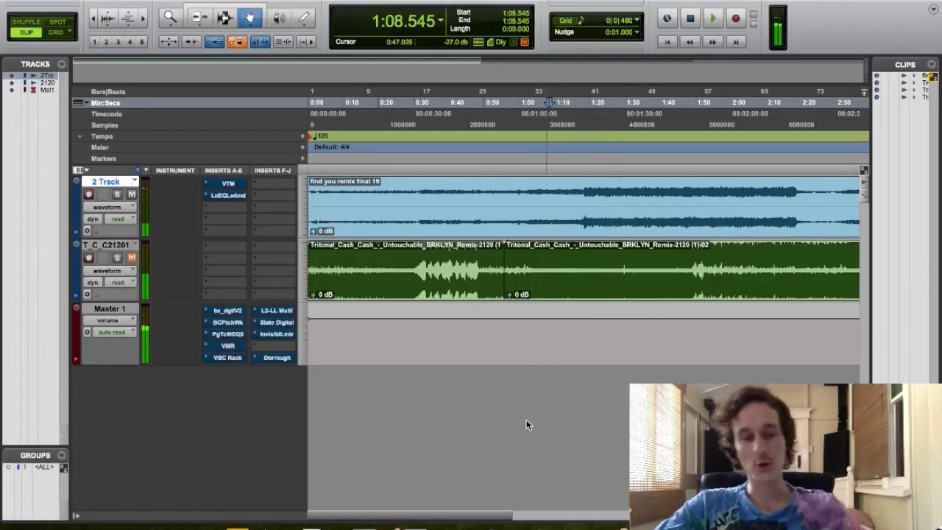
Solo the T_C_C21201 reference track and play from 1:08.545, switching between it and 2 Track to compare them
left_click(117, 258)
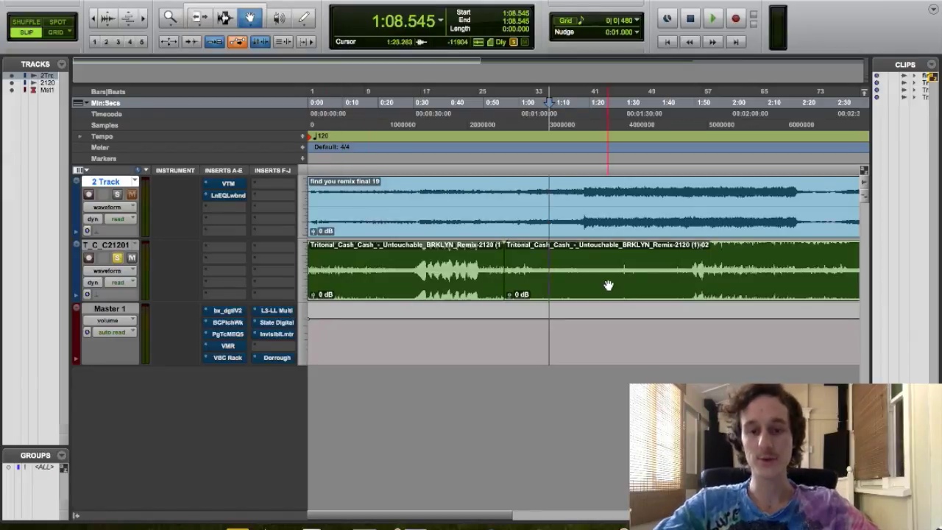
left_click(225, 18)
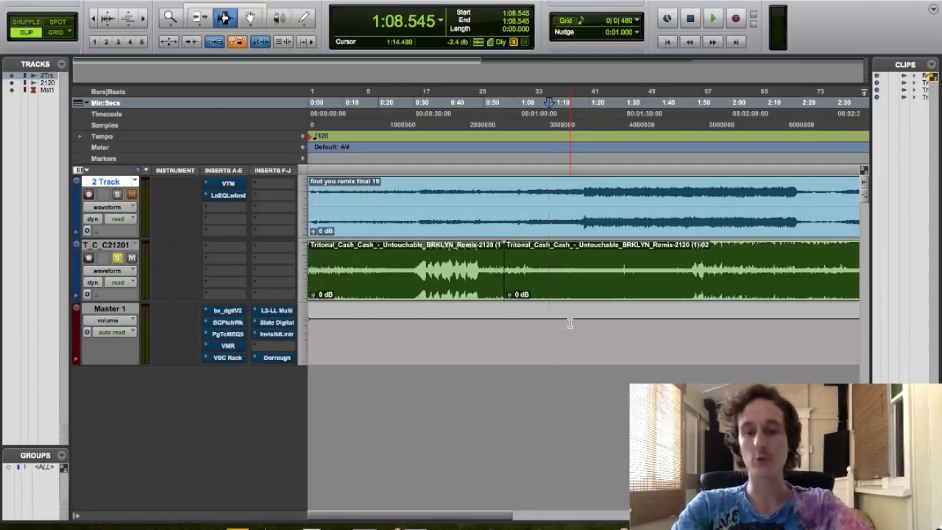
key("space")
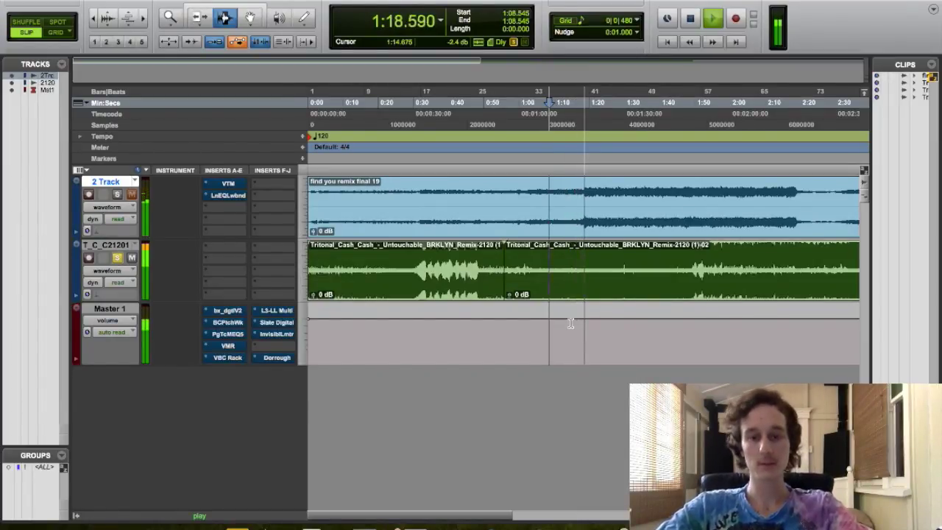
left_click(117, 195)
left_click(130, 258)
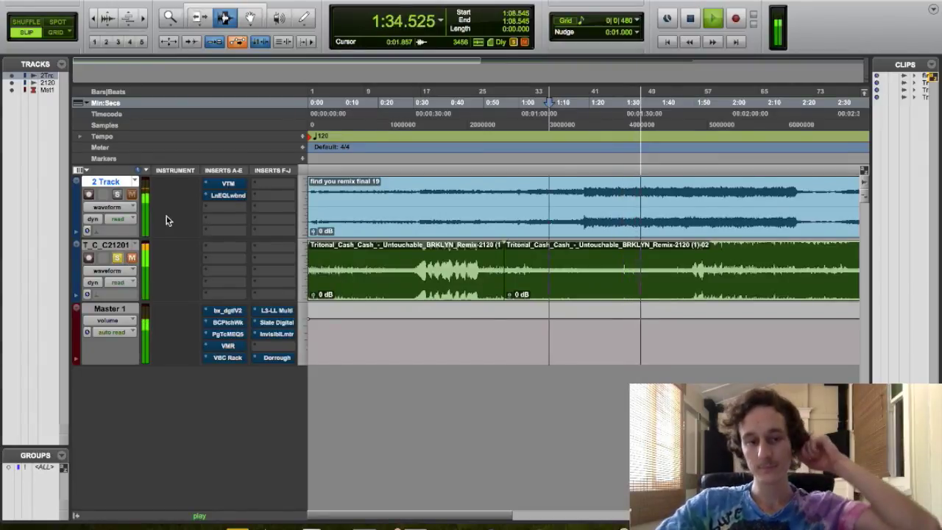
key("space")
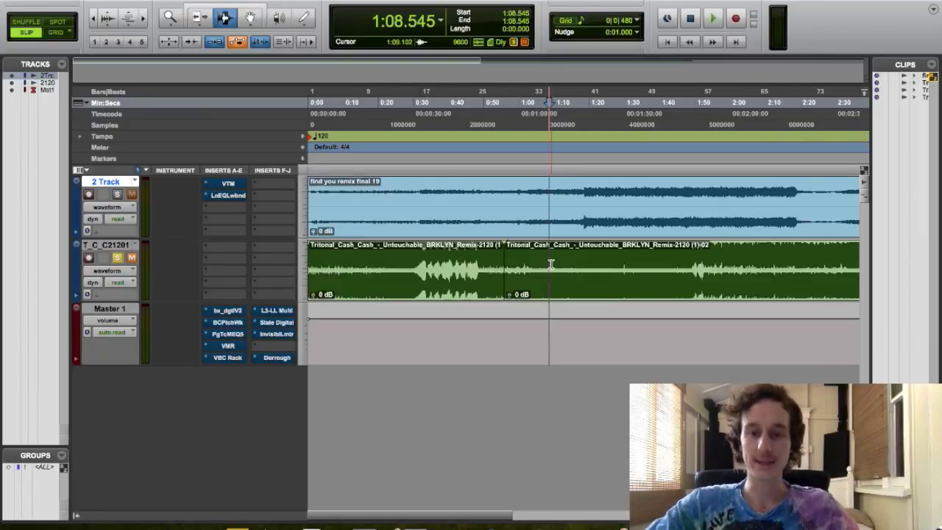
Audition the reference track against 2 Track from 1:16.718, just before the loud section begins
left_click(574, 199)
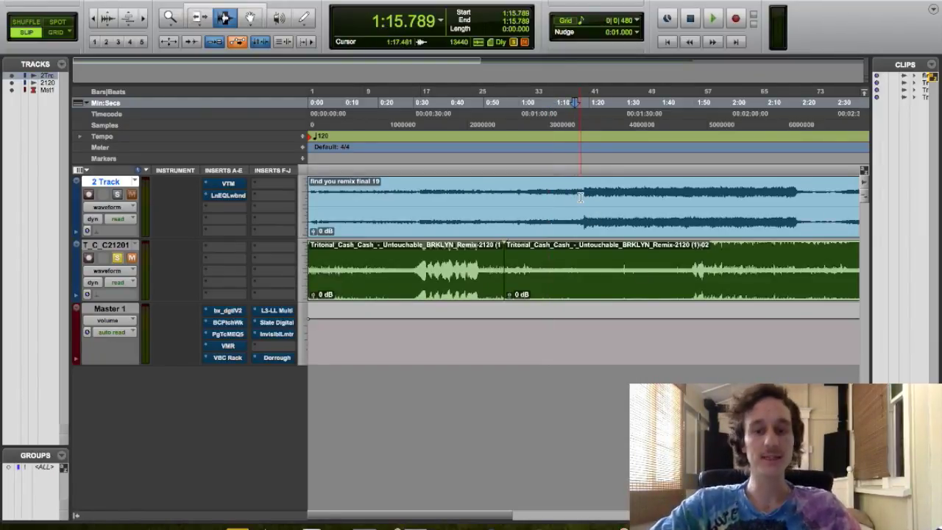
left_click(578, 198)
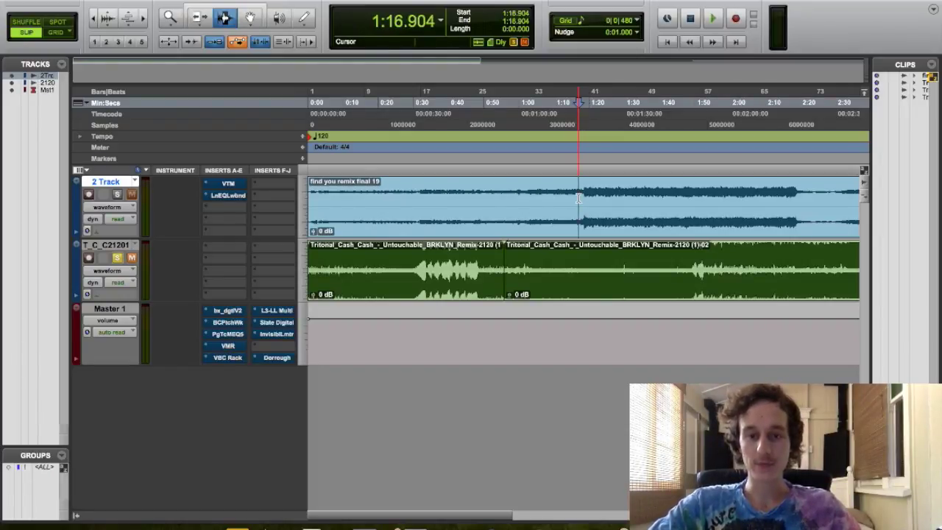
key("space")
left_click(579, 196)
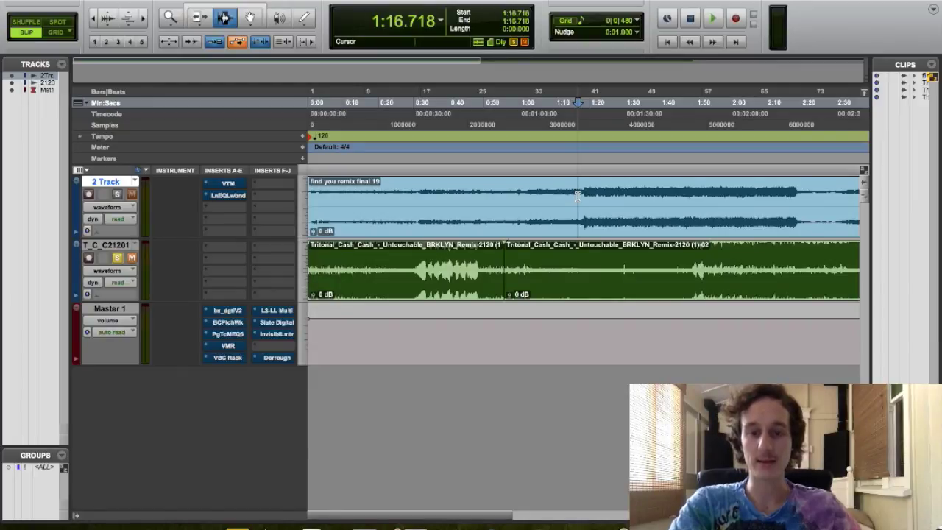
key("space")
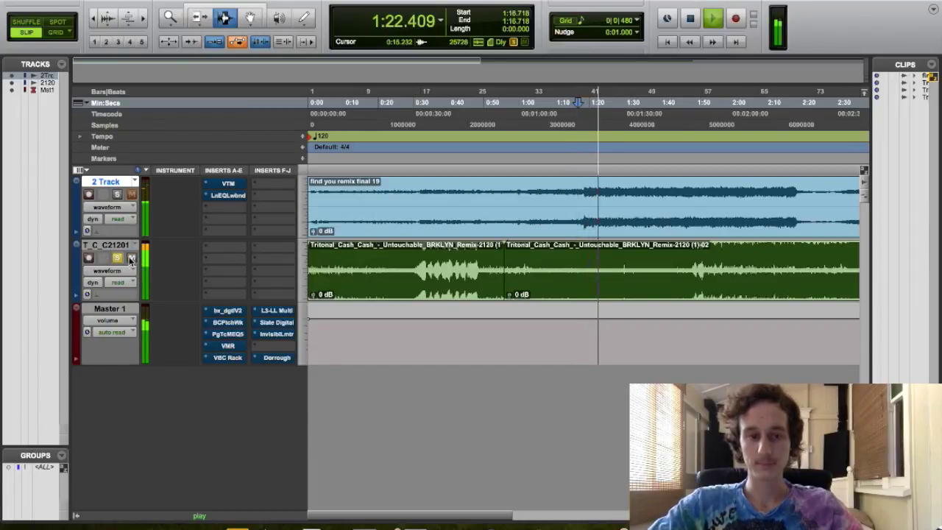
key("space")
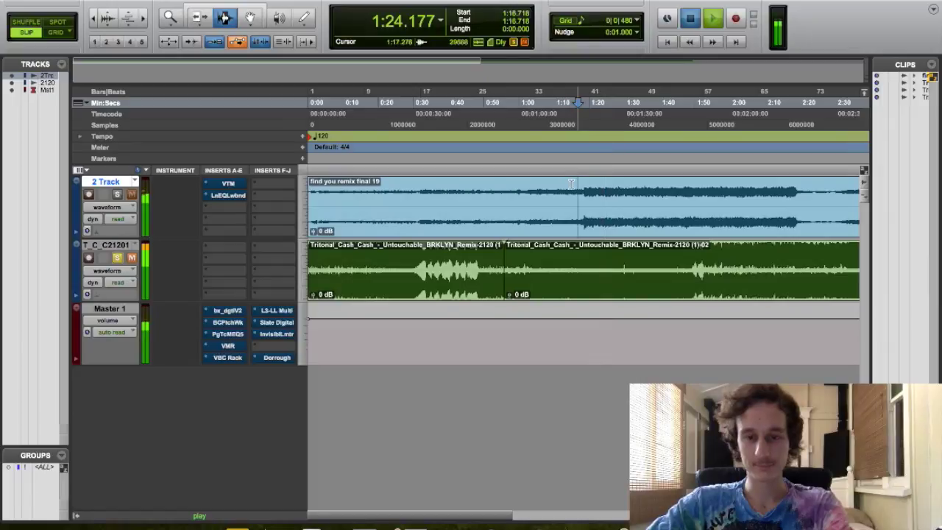
Unsolo the T_C_C21201 track, keep it muted, and listen to 2 Track alone from 1:17.090
left_click(579, 177)
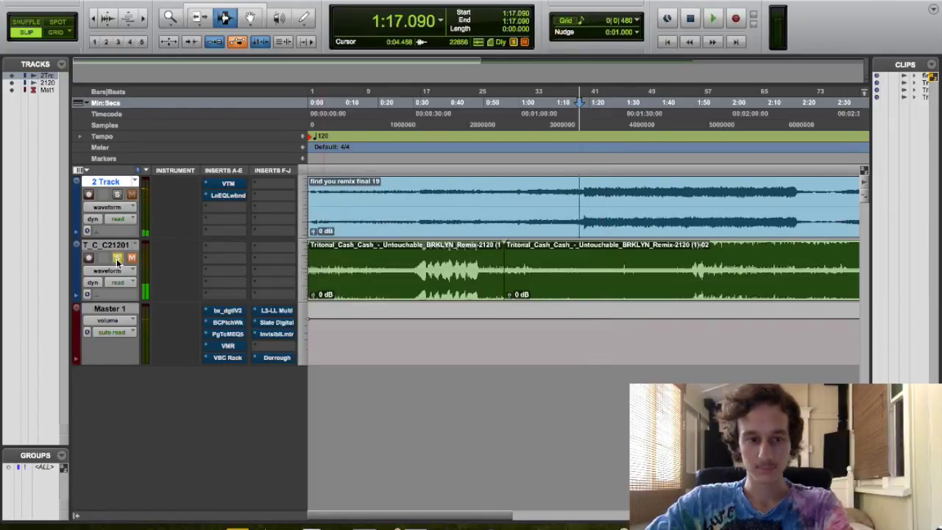
key("space")
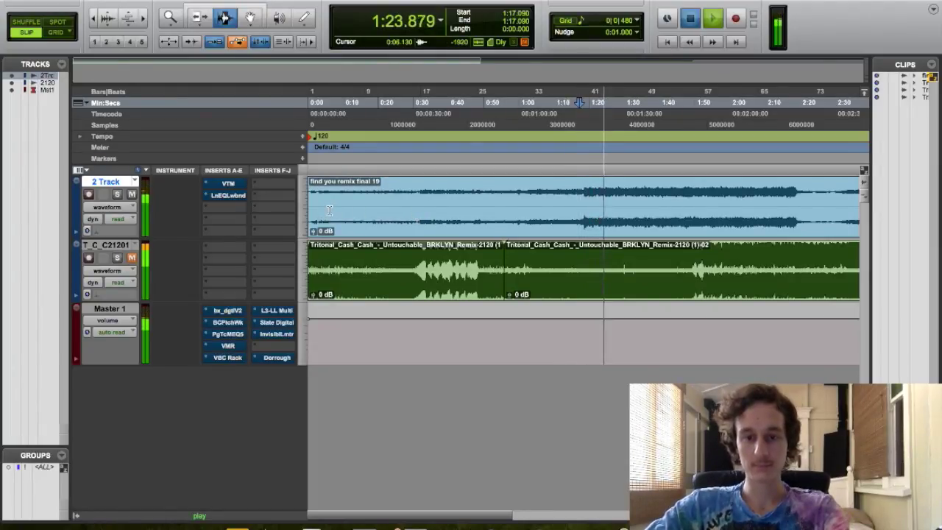
key("space")
Reactivate the VTM and LinEQ Lowband inserts on 2 Track and reset the Virtual Tape Machines input and output gain to 0.00 dB
left_click(242, 184, "ctrl+super")
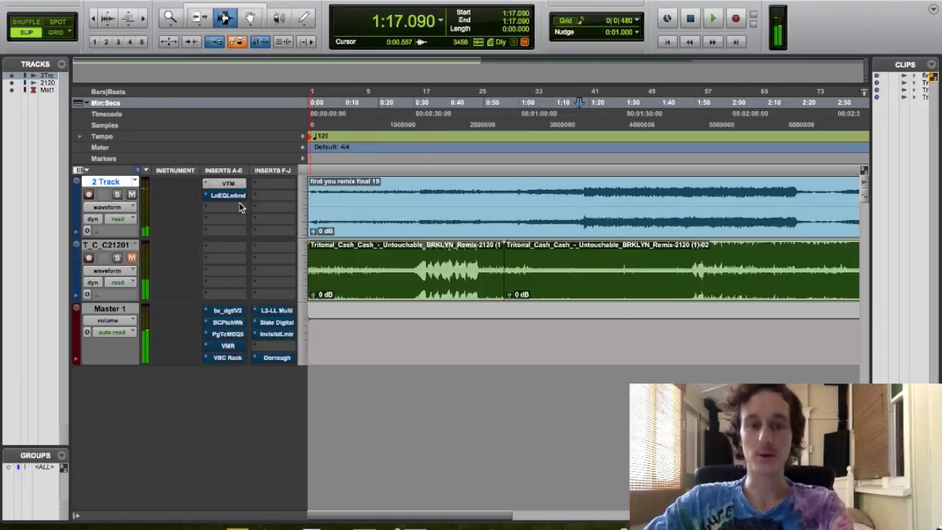
left_click(228, 183, "ctrl+super")
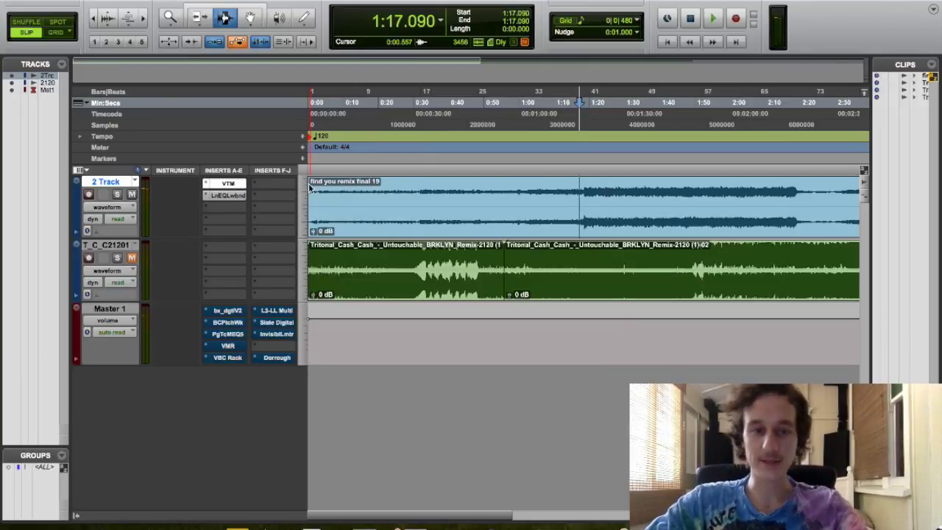
left_click(228, 183)
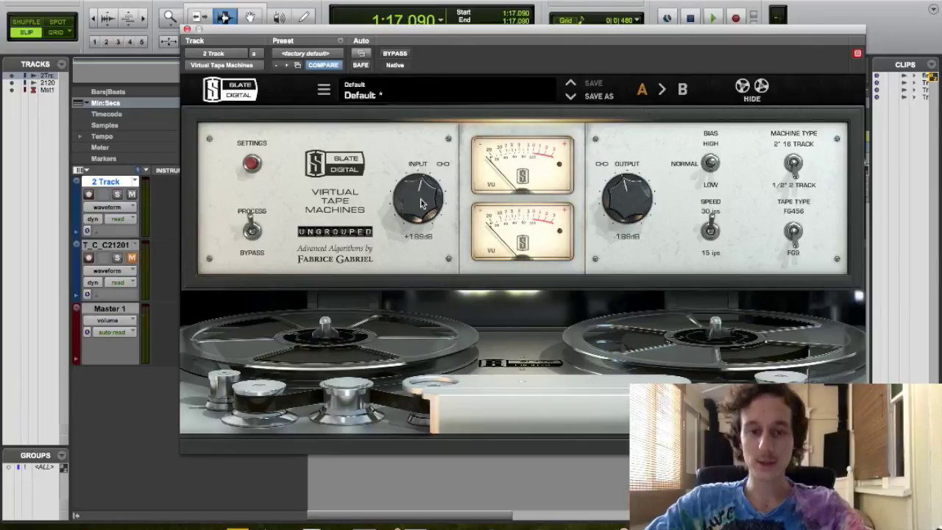
left_click(418, 197, "alt")
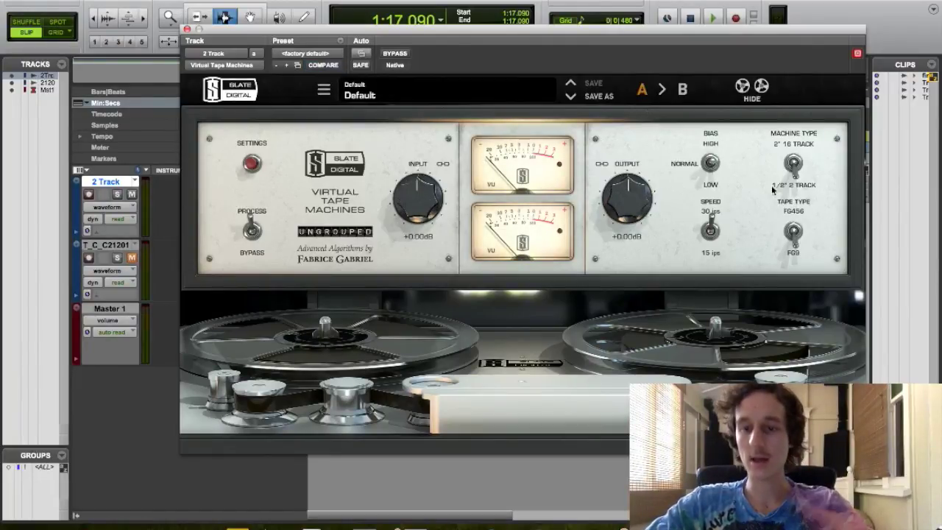
left_click(187, 29)
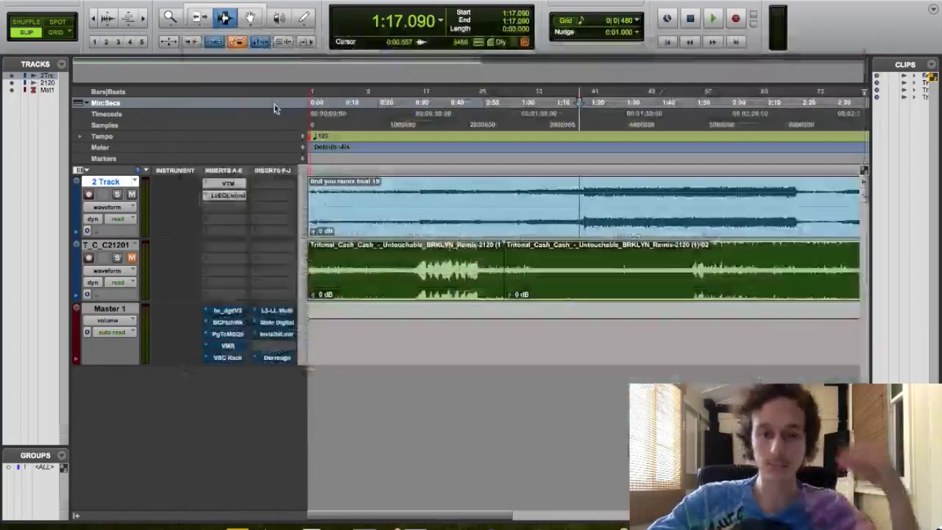
Review the low-cut curve of the LinEQ Lowband insert on 2 Track
left_click(234, 195)
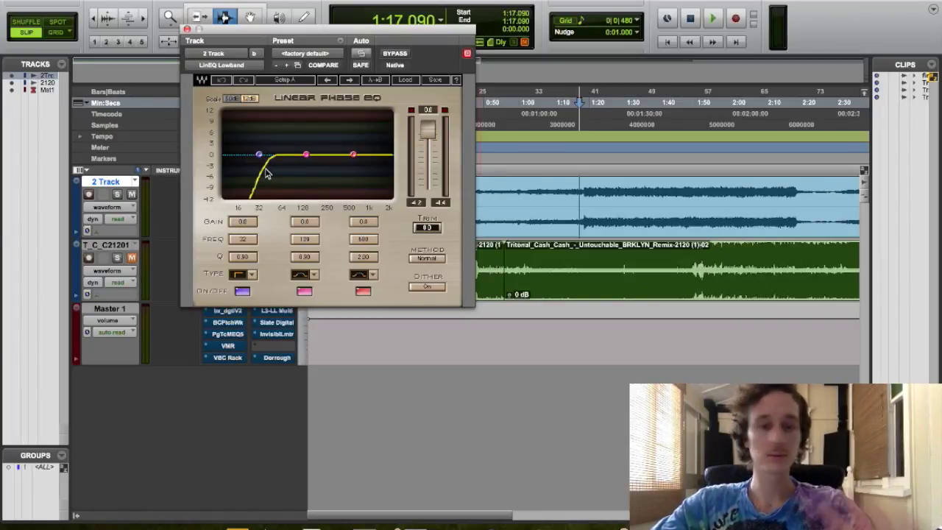
left_click(187, 30)
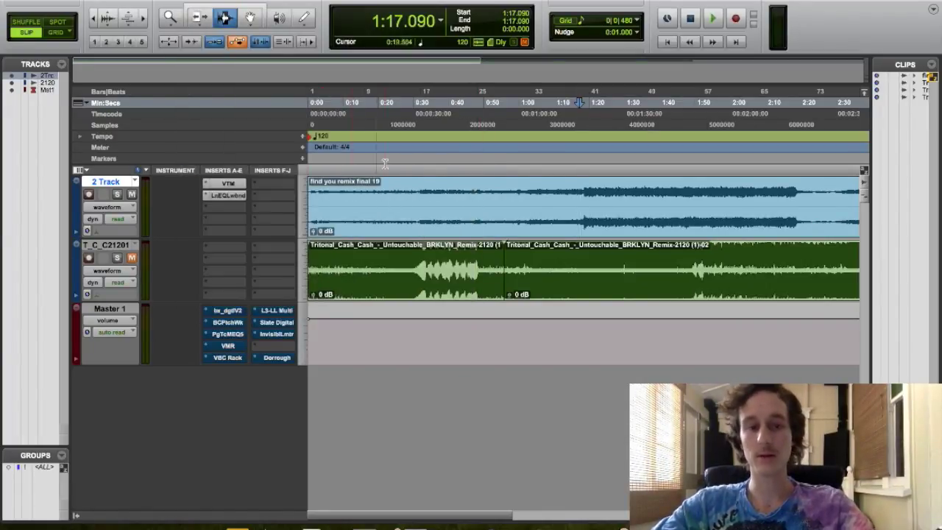
Open the bx_digital V2 equalizer on Master 1 and start playback from 1:18.204 with its window still open
left_click(232, 309)
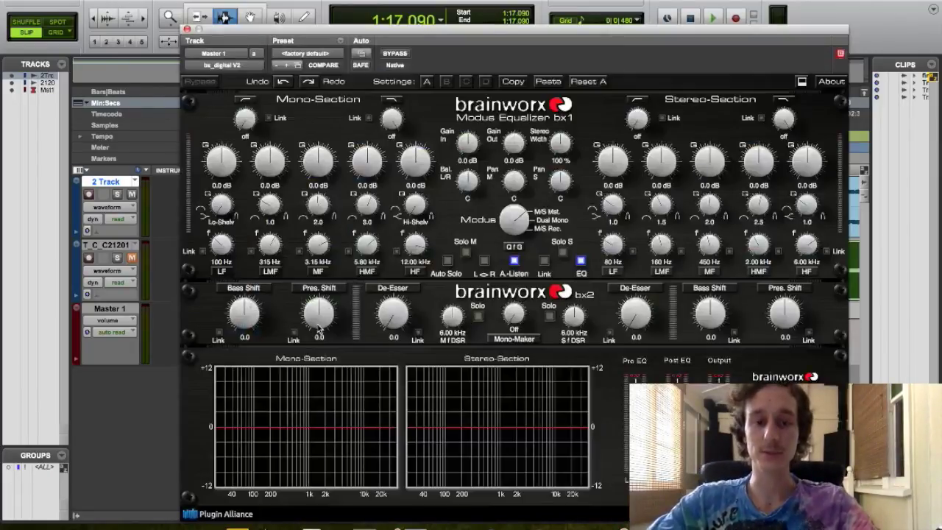
left_click_drag(455, 34, 462, 218)
left_click(582, 170)
left_click_drag(566, 216, 519, 71)
key("space")
Set the Mono-Section LF band of bx_digital V2 to 50 Hz, -3.0 dB gain and a Q of 1.3
left_click_drag(214, 271, 204, 278)
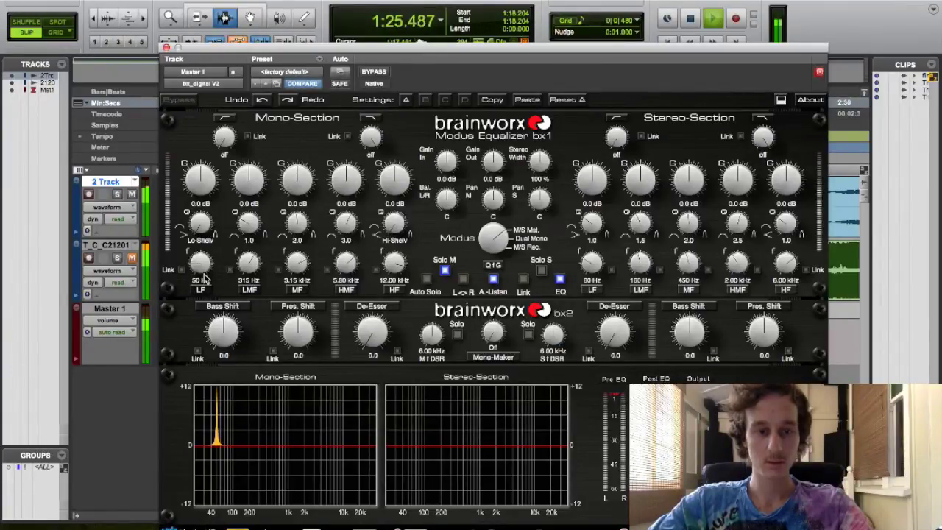
left_click_drag(198, 165, 192, 184)
mouse_move(203, 232)
left_mouse_down()
mouse_move(204, 190)
mouse_move(241, 206)
mouse_move(237, 237)
mouse_move(201, 227)
left_mouse_up()
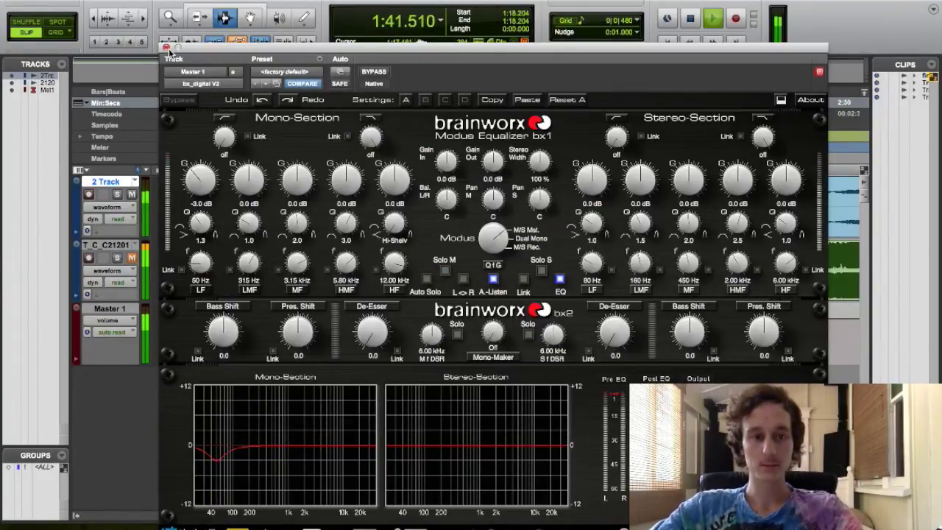
Compare the master with bx_digital V2 bypassed and active, leave it active, stop playback and close the plug-in
left_click(376, 73)
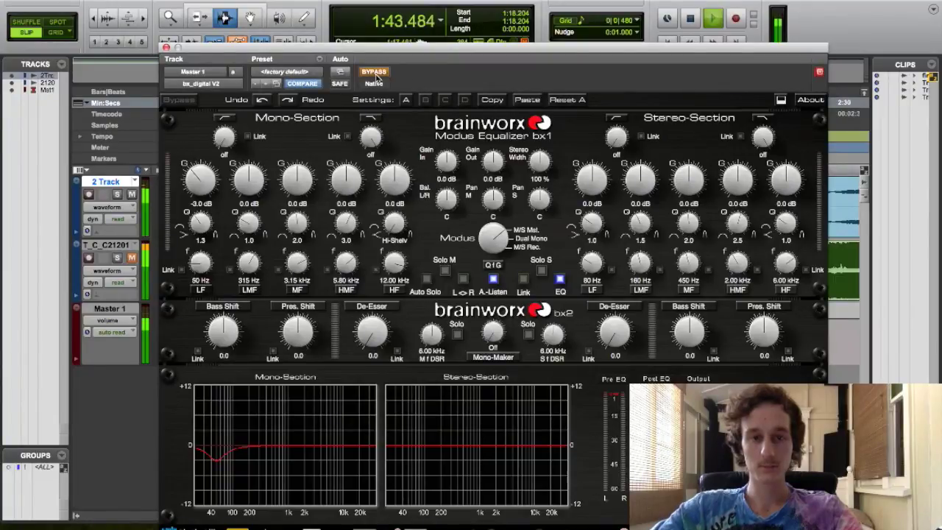
left_click(375, 73)
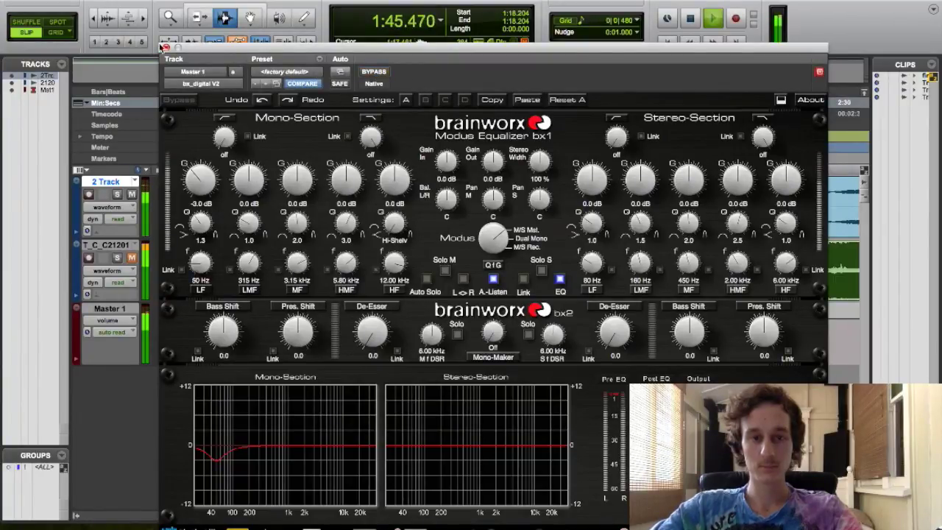
left_click(381, 76)
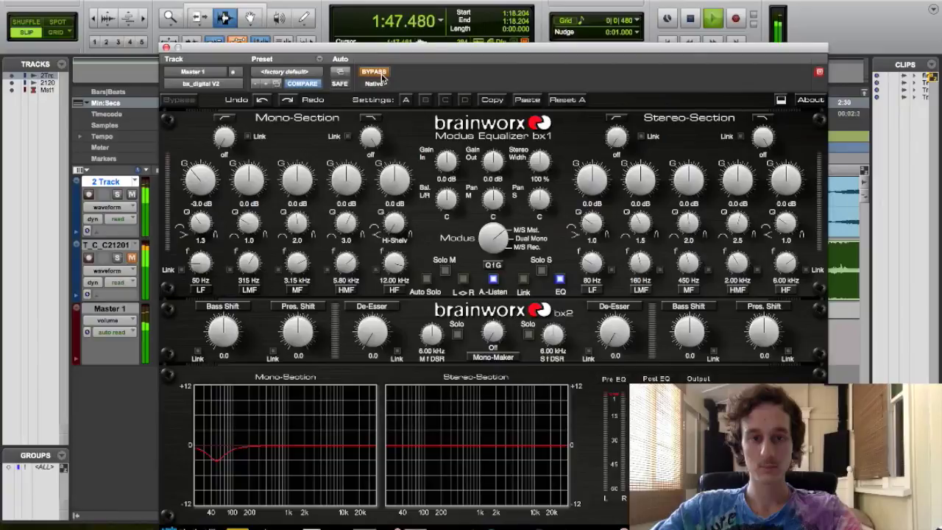
left_click(381, 75)
key("space")
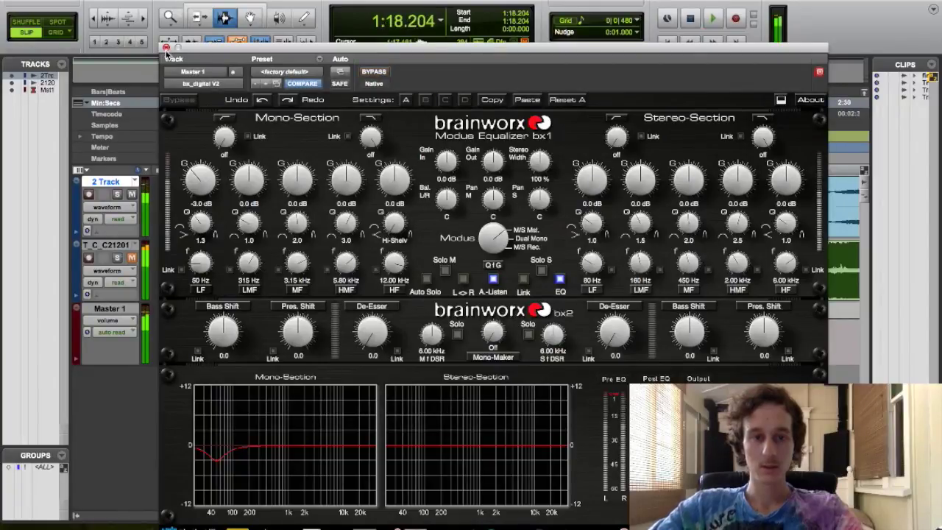
left_click(166, 49)
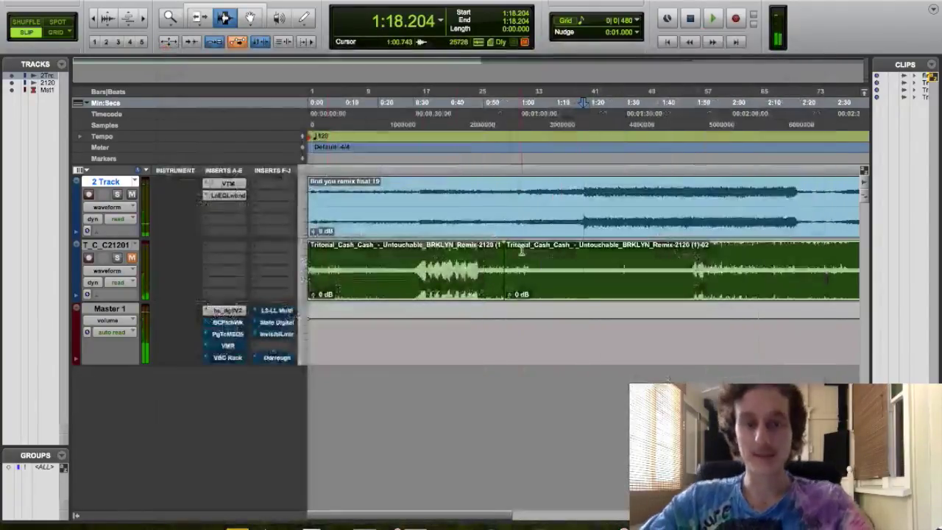
In bx_digital V2 on Master 1, set the Mono-Maker to 150 Hz and Stereo Width to 122 % during playback
left_click(222, 310)
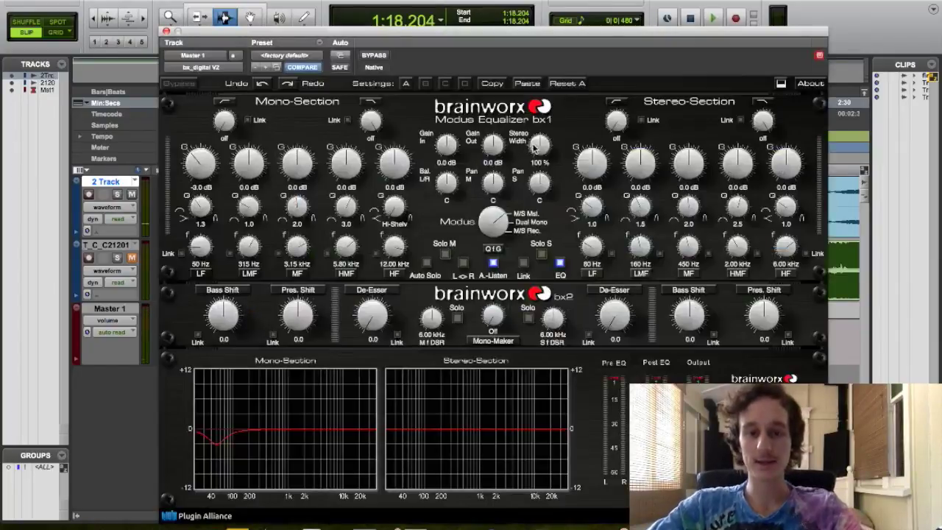
key("space")
left_click_drag(496, 329, 493, 294)
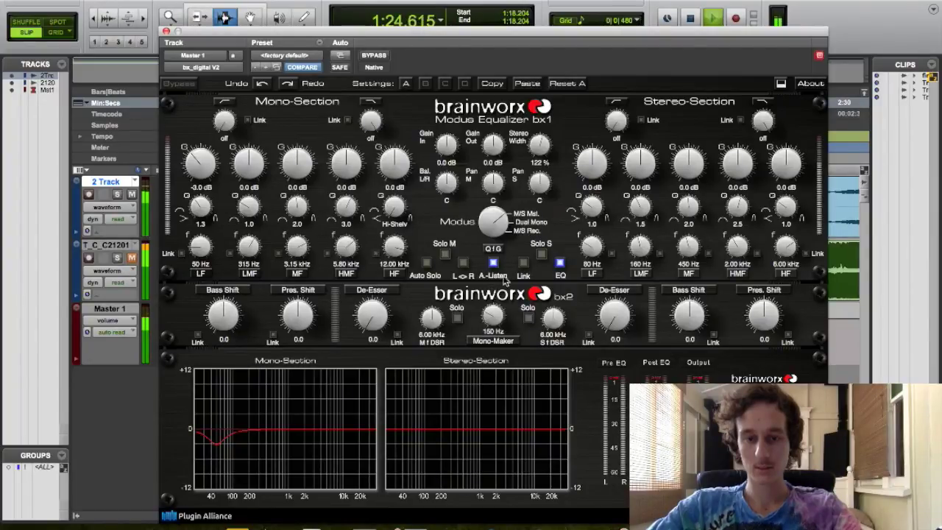
left_click_drag(545, 147, 545, 143)
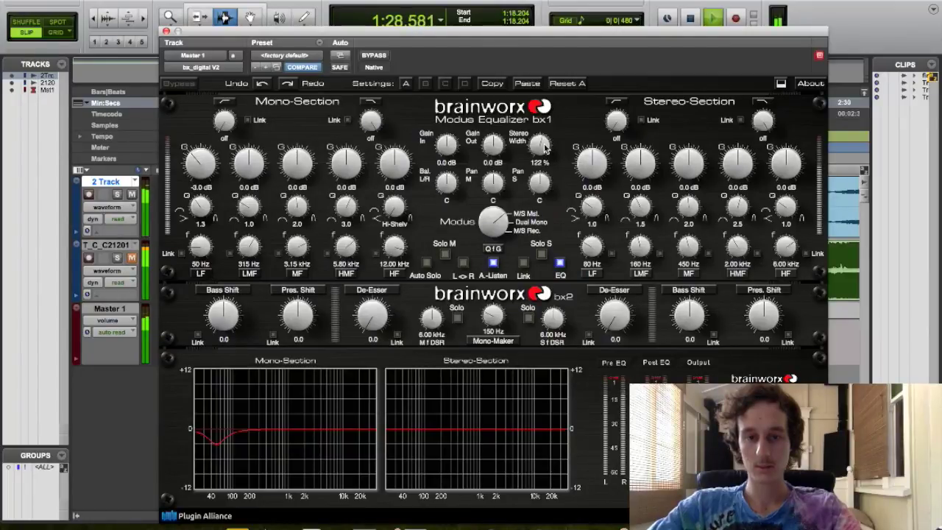
left_click(167, 33)
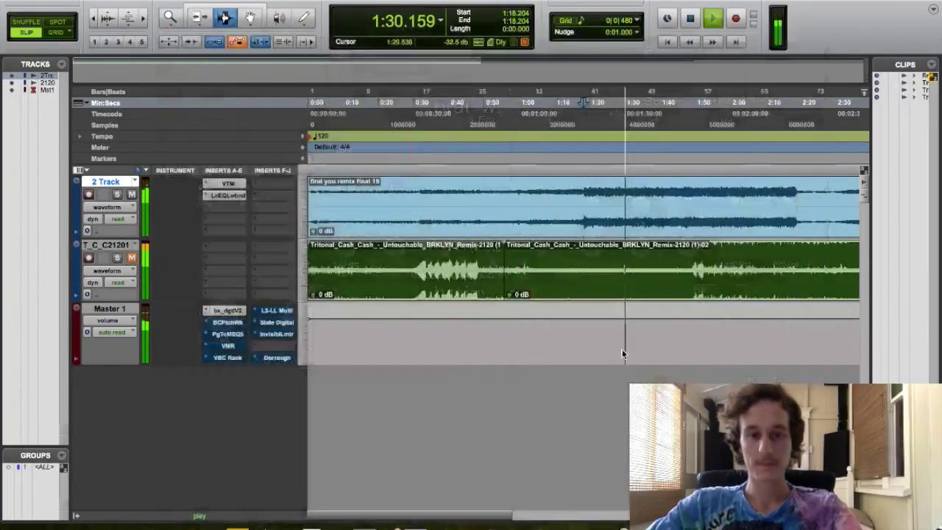
key("space")
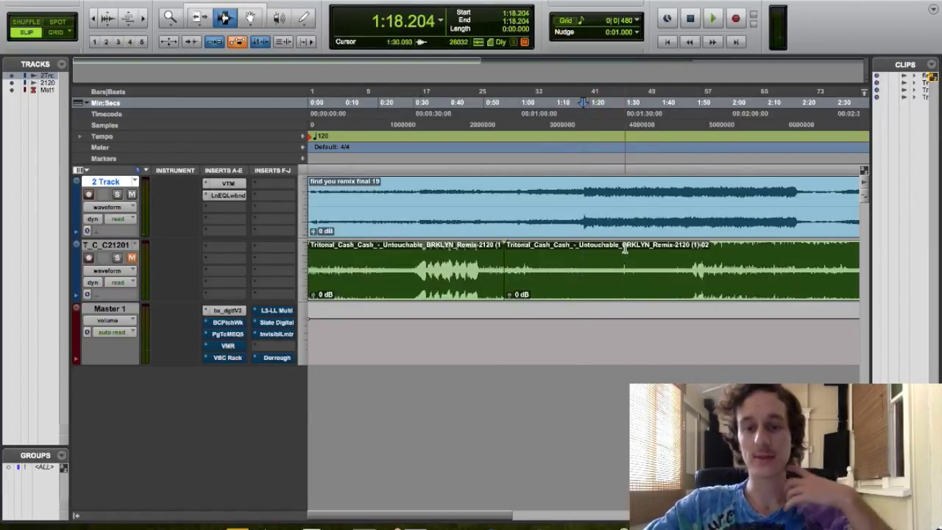
Open EQuilibrium inside Blue Cat's PatchWork on Master 1 and add a peak band at about 97 Hz
left_click(235, 325)
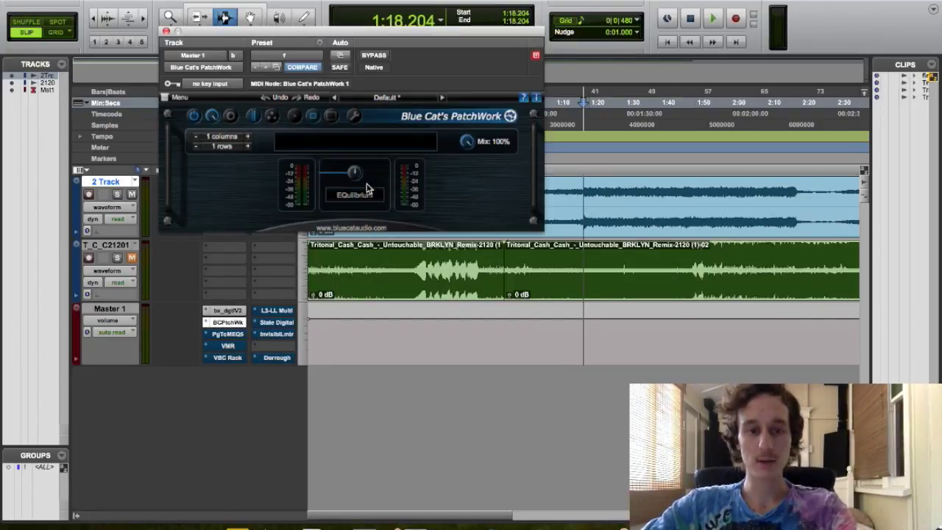
left_click(348, 201)
left_click(371, 201)
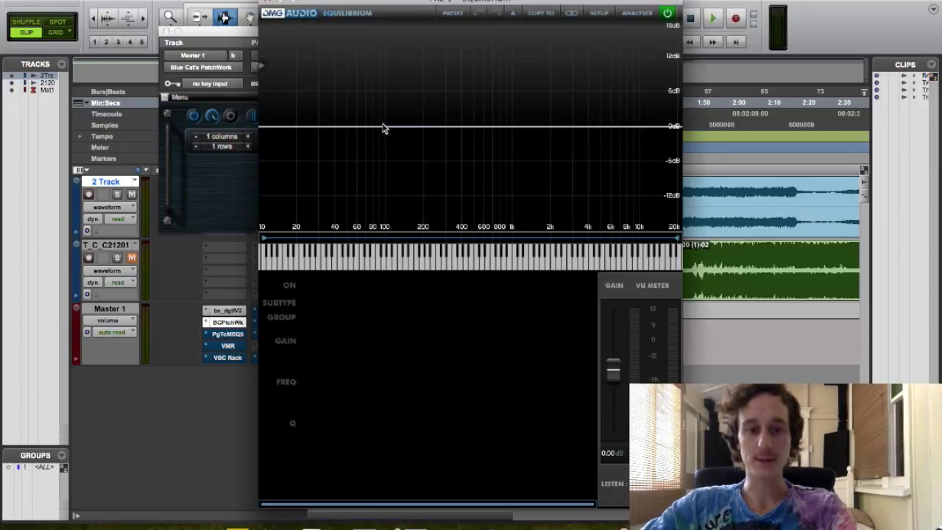
left_click(383, 126)
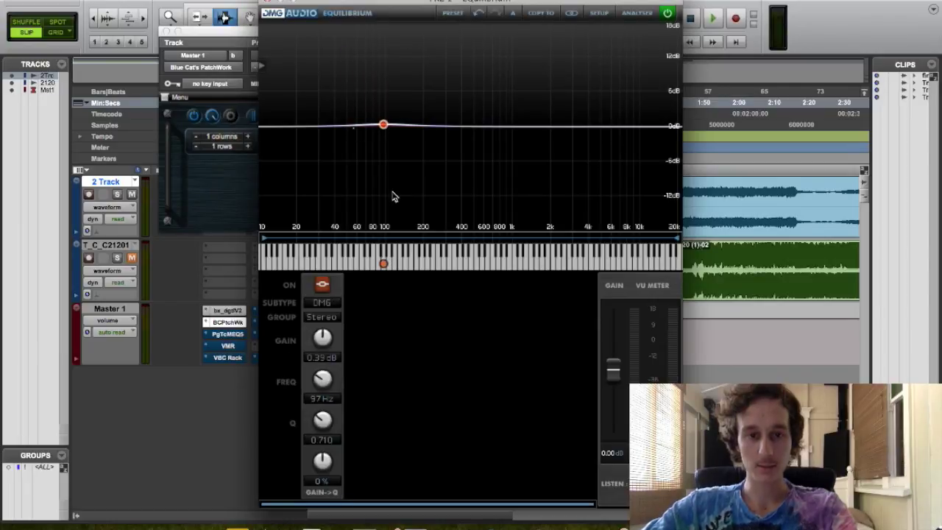
Add a second EQuilibrium peak band and set it to 50 Hz, -2.26 dB gain and a Q of 2.690
left_click(353, 128)
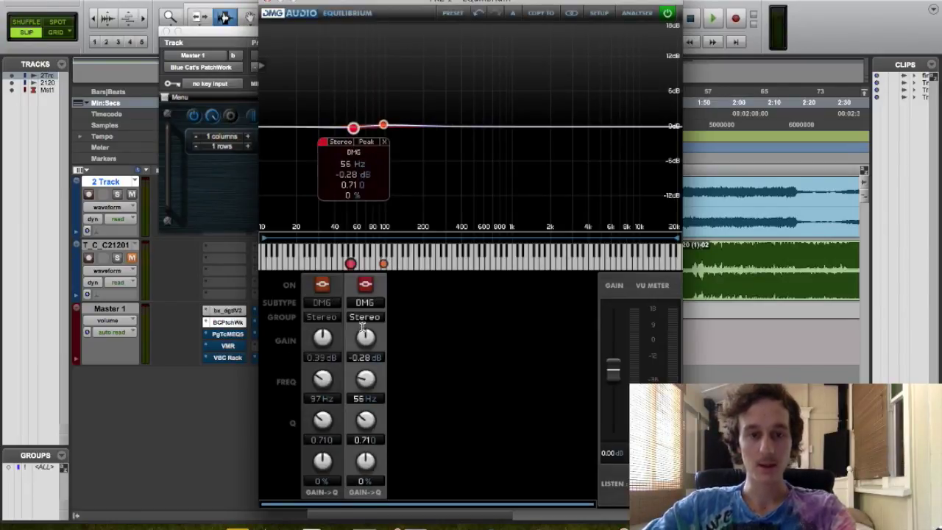
left_click_drag(366, 381, 366, 389)
scroll(365, 388, "down", 5)
scroll(365, 389, "up", 3)
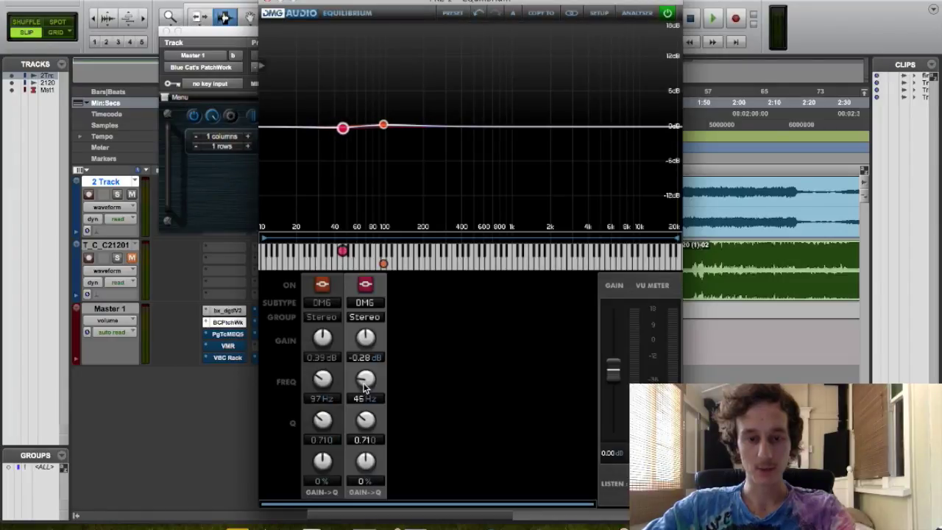
scroll(365, 389, "up", 2)
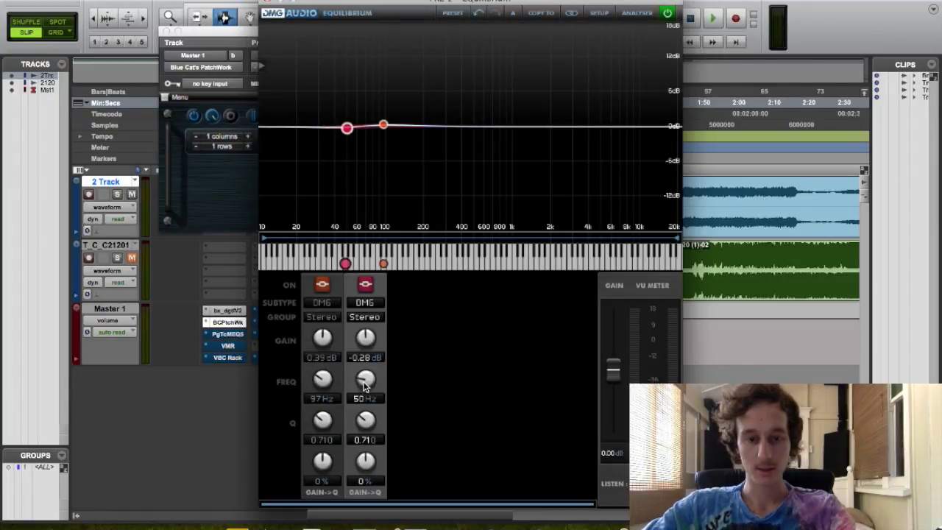
scroll(366, 346, "down", 4)
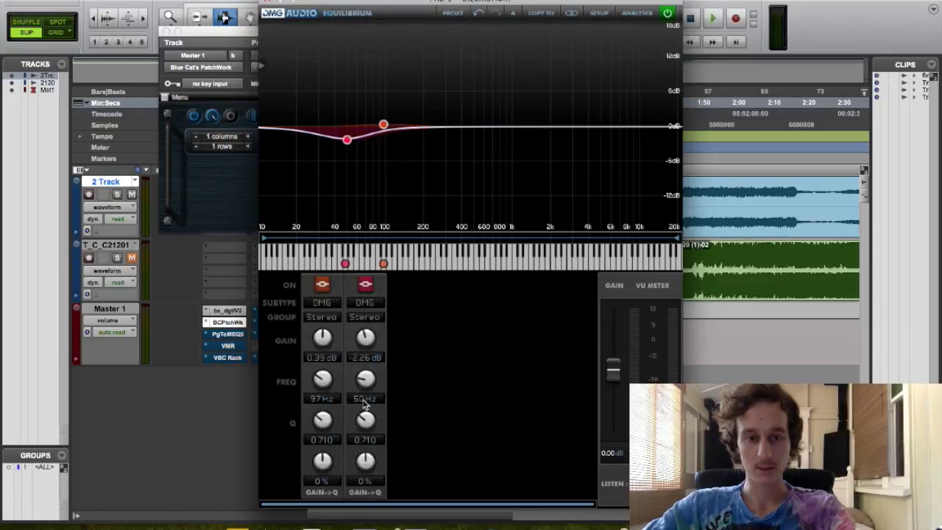
scroll(365, 403, "up", 5)
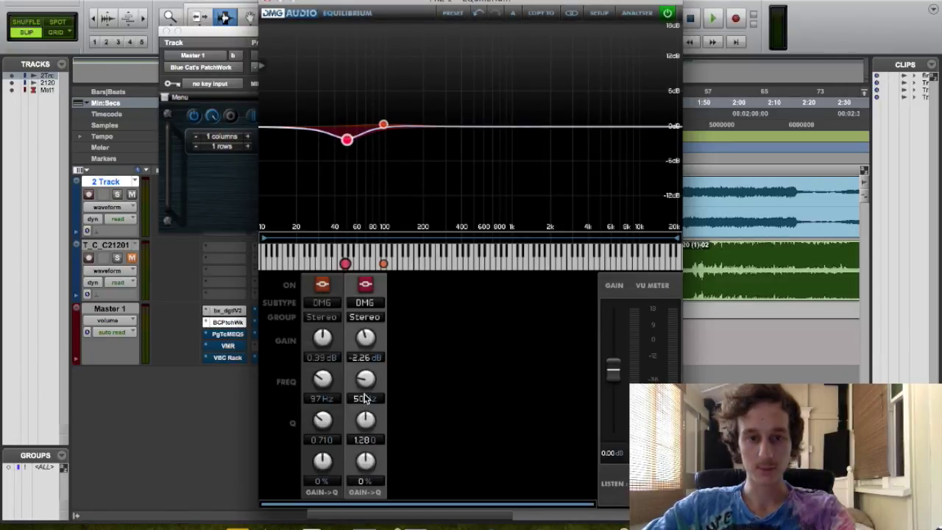
scroll(365, 398, "up", 5)
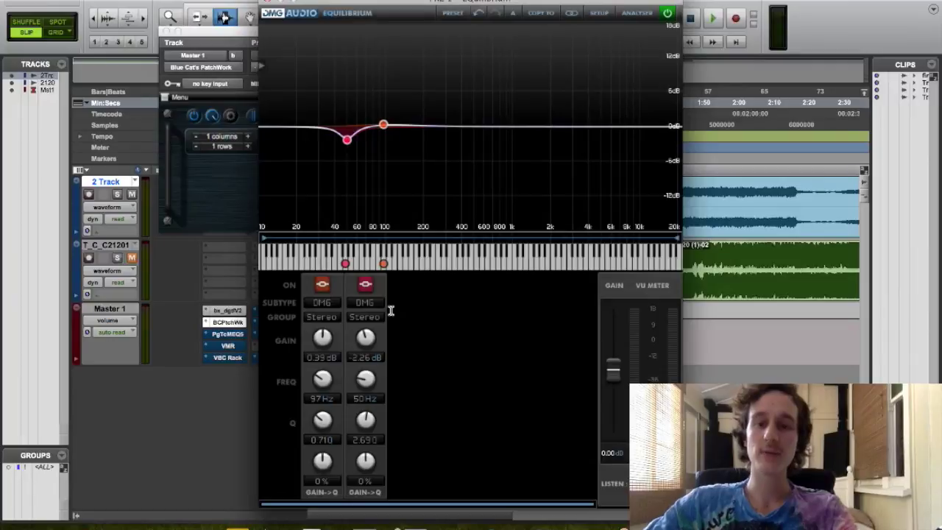
Move the first EQuilibrium band to 65 Hz, change it to a low shelf and set its gain to -2.19 dB
mouse_move(382, 124)
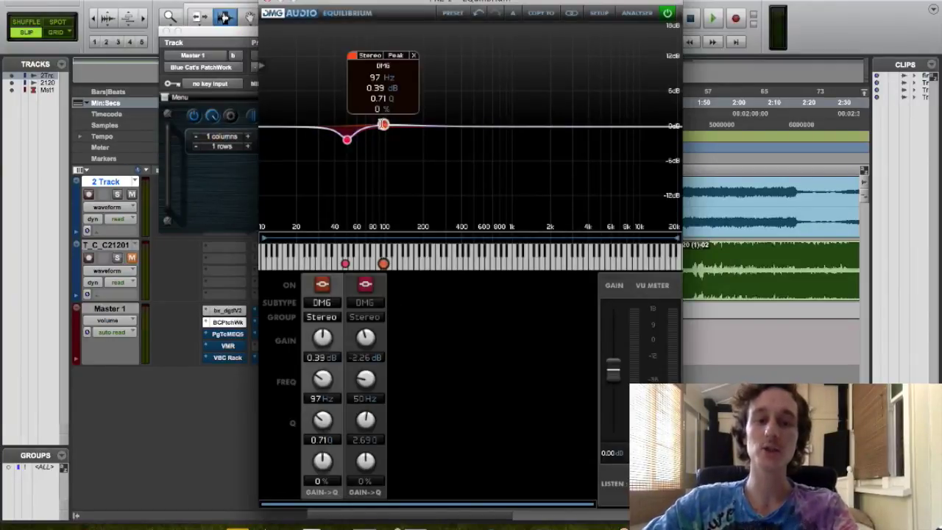
mouse_move(383, 124)
left_mouse_down()
mouse_move(377, 134)
mouse_move(360, 133)
left_mouse_up()
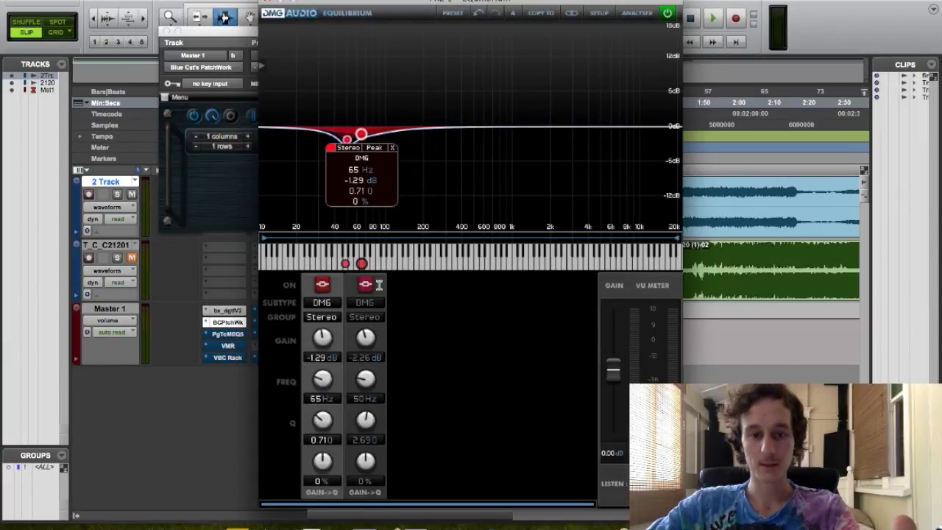
left_click(323, 286)
left_click(337, 322)
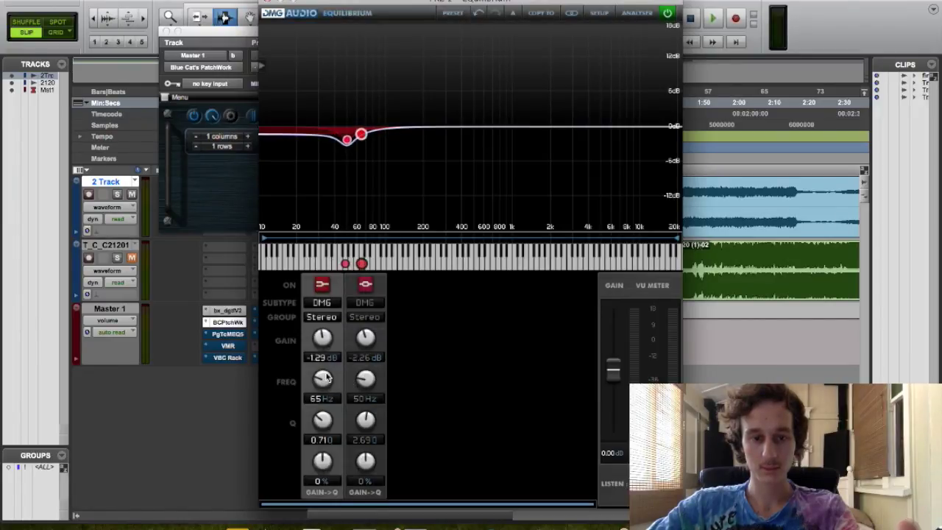
scroll(321, 337, "down", 3)
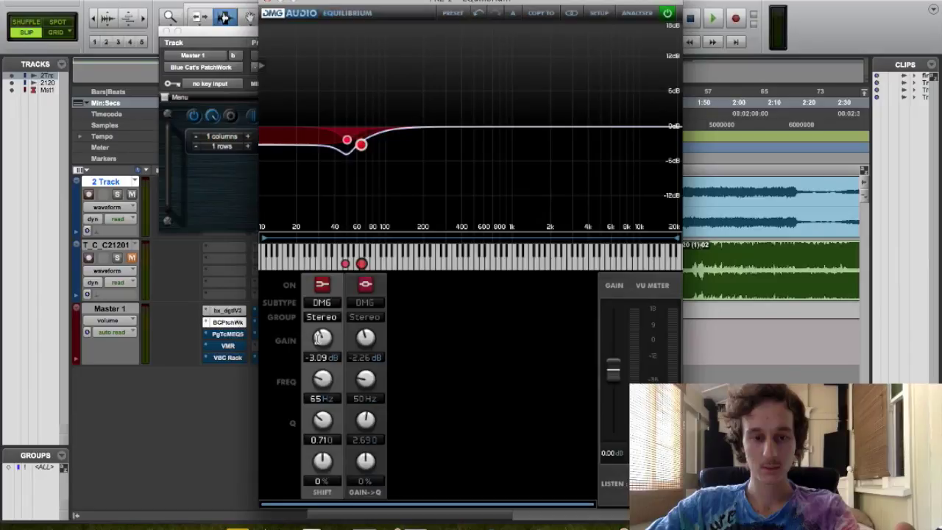
scroll(319, 337, "up", 3)
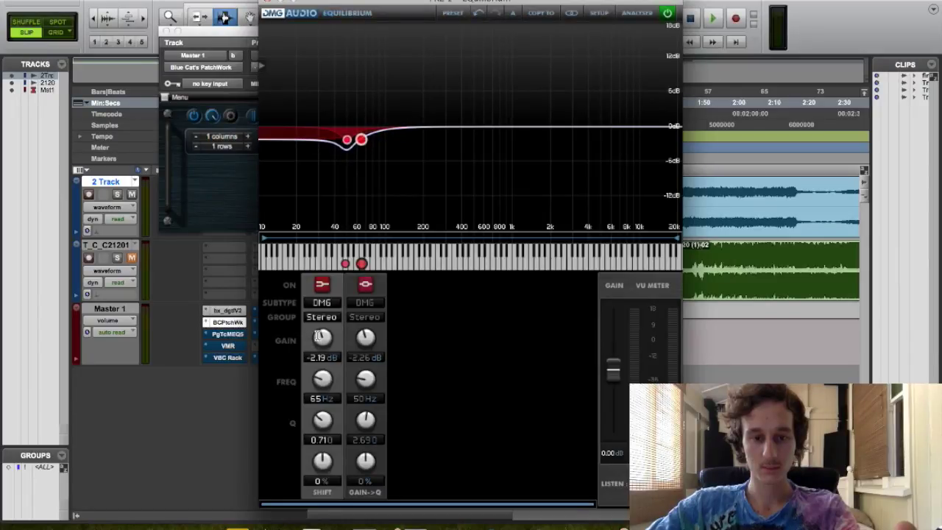
Listen to the master with the EQuilibrium cut active, closing both plug-in windows during playback and stopping at the end
key("space")
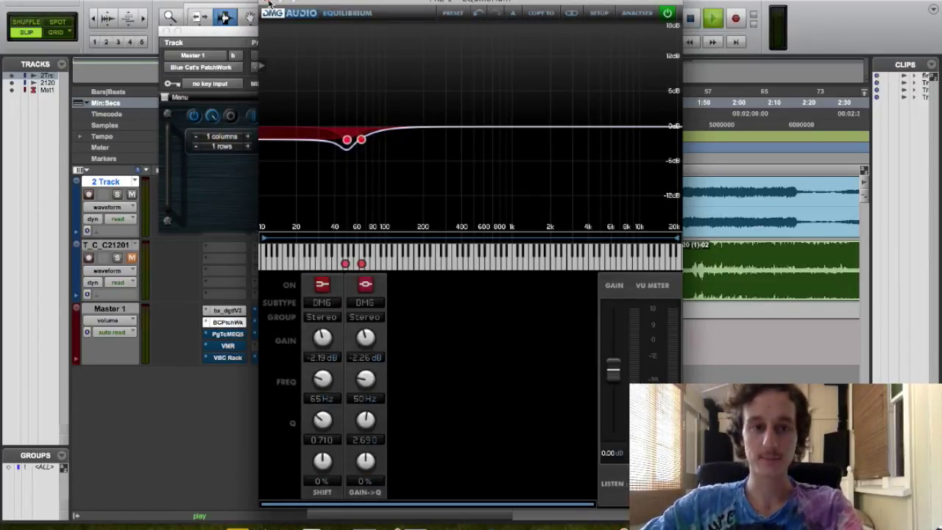
left_click(270, 5)
left_click(164, 32)
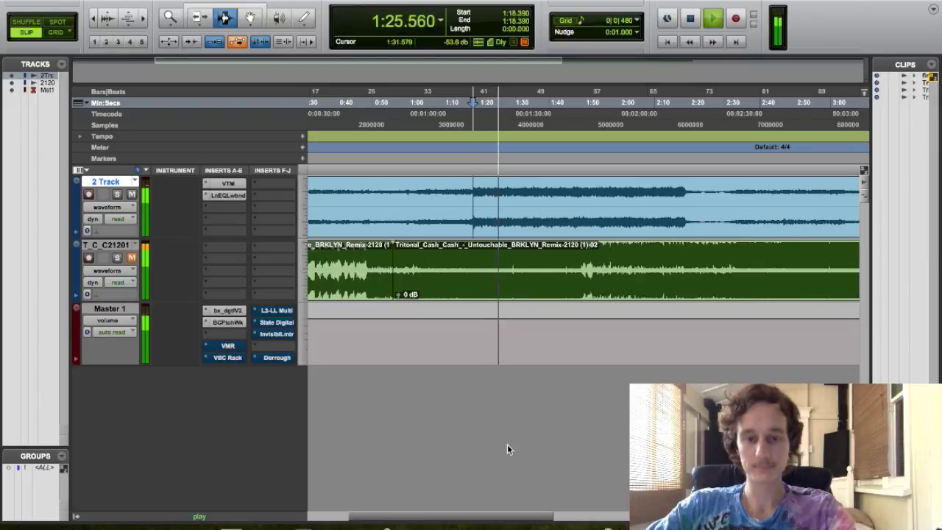
key("space")
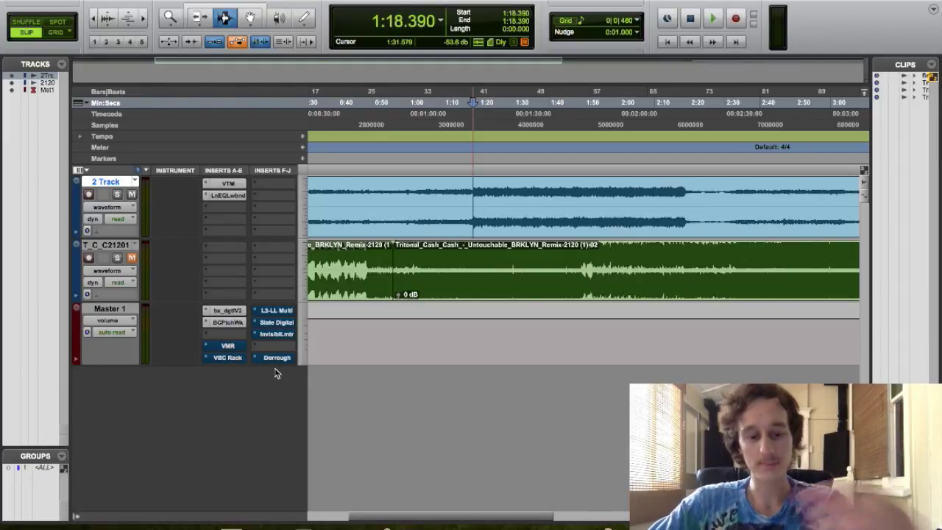
Activate the VMR insert on Master 1, set the FG-401 threshold to -10.8 dB and try a slower release
left_click(230, 346, "super")
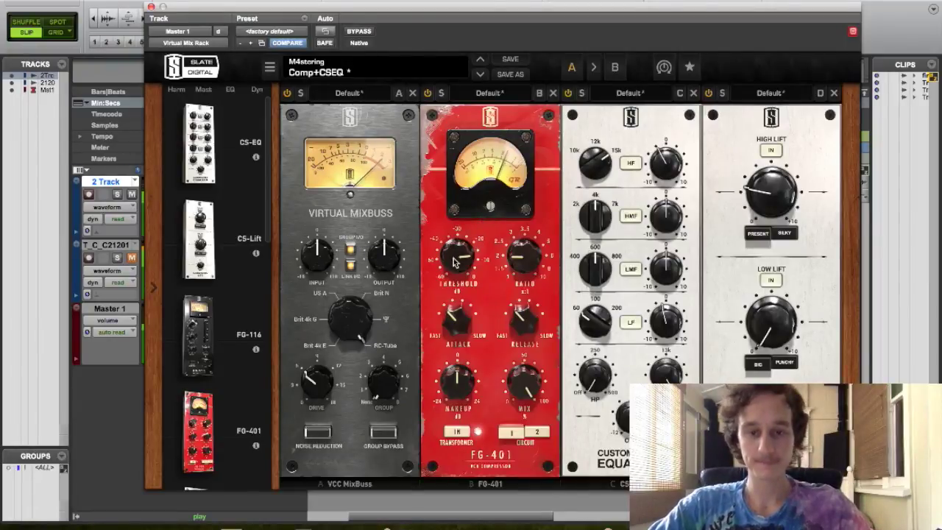
mouse_move(454, 259)
left_mouse_down()
mouse_move(458, 237)
mouse_move(455, 245)
left_mouse_up()
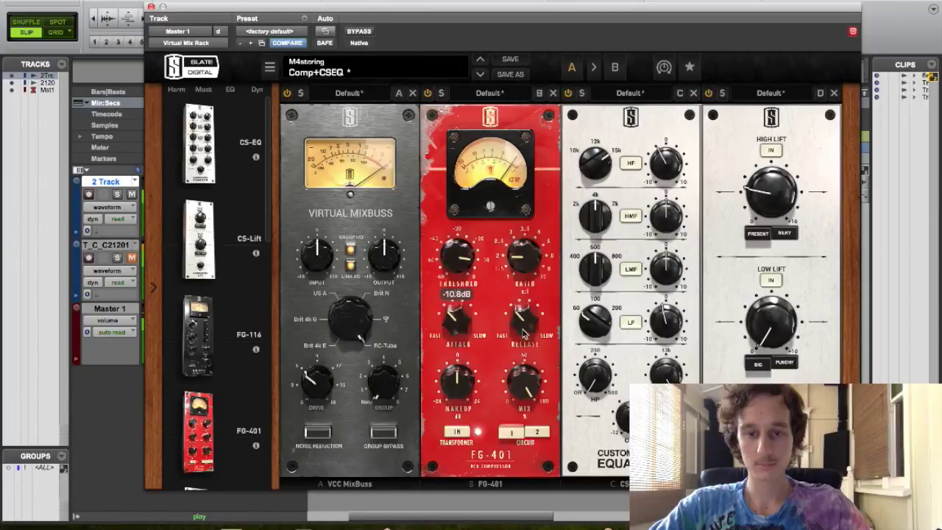
left_click_drag(524, 334, 525, 302)
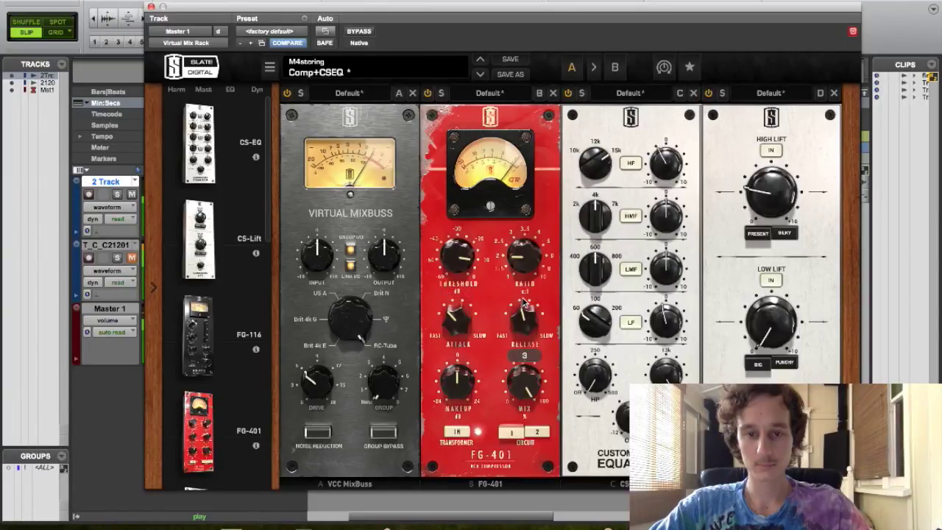
Audition the CS-EQ's HF and LF bands and the High Lift during playback, leave both bands on and close Virtual Mix Rack
left_click(666, 156)
left_click_drag(671, 153, 666, 162)
left_click(634, 166)
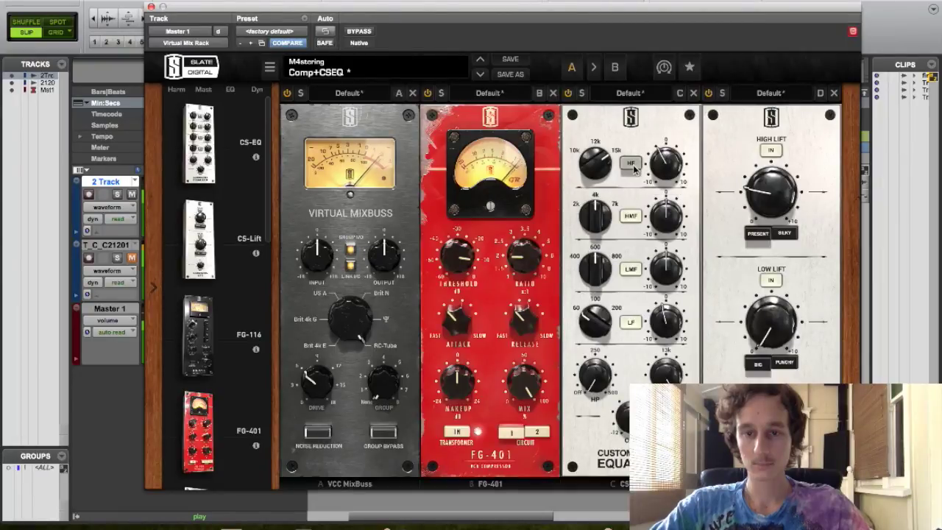
left_click(631, 324)
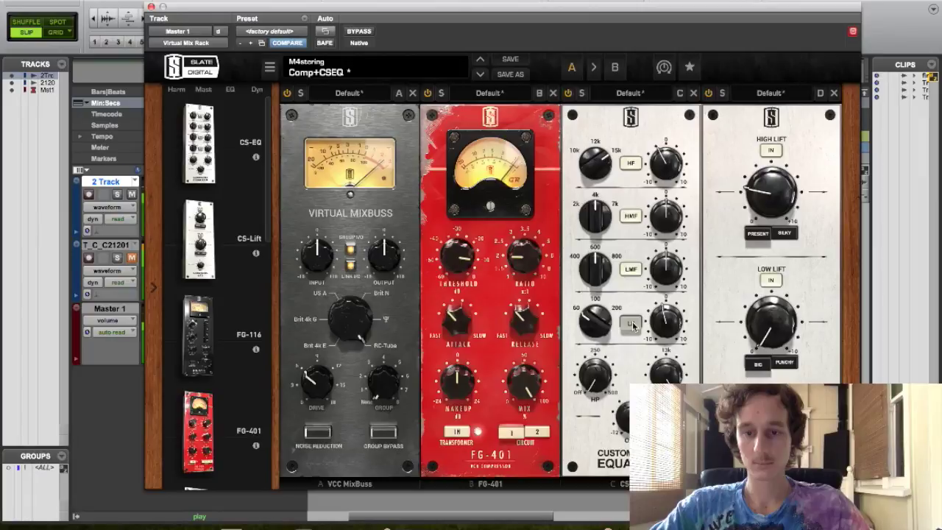
left_click_drag(765, 180, 752, 137)
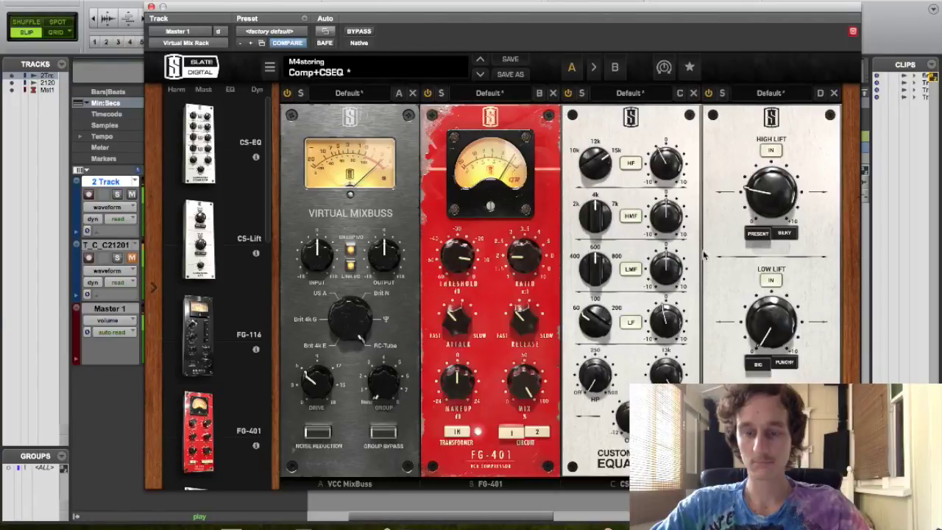
left_click(151, 6)
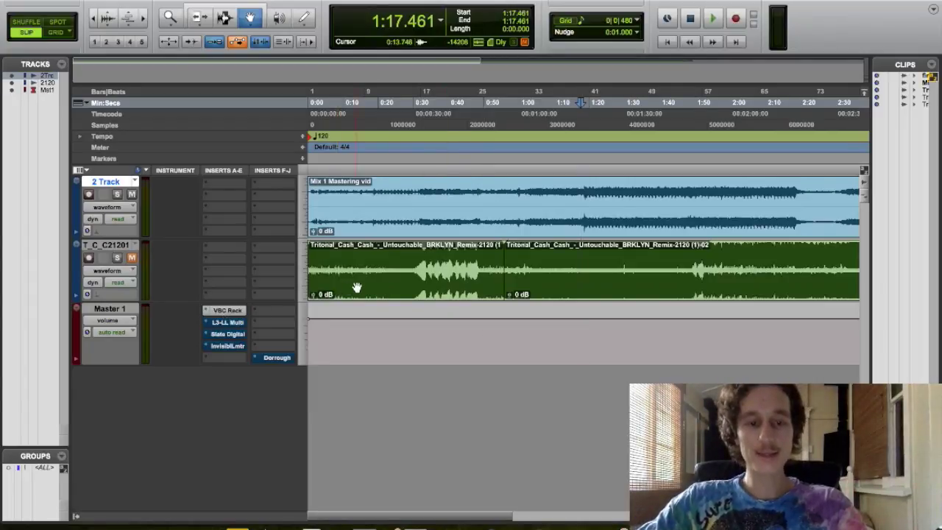
Open VBC Rack on the Master 1 track of the Mix 1 session and look through its preset list without loading one
left_click(229, 311)
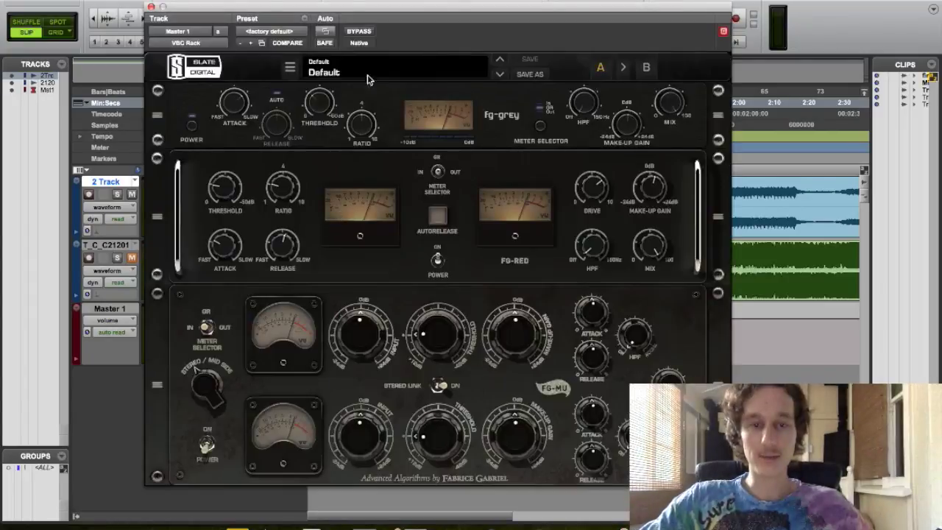
left_click(332, 71)
mouse_move(361, 90)
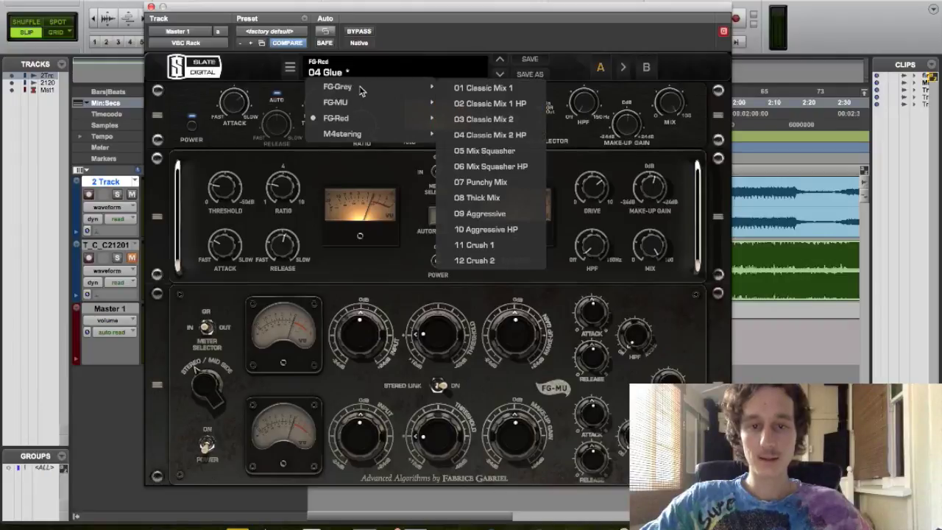
left_click(491, 28)
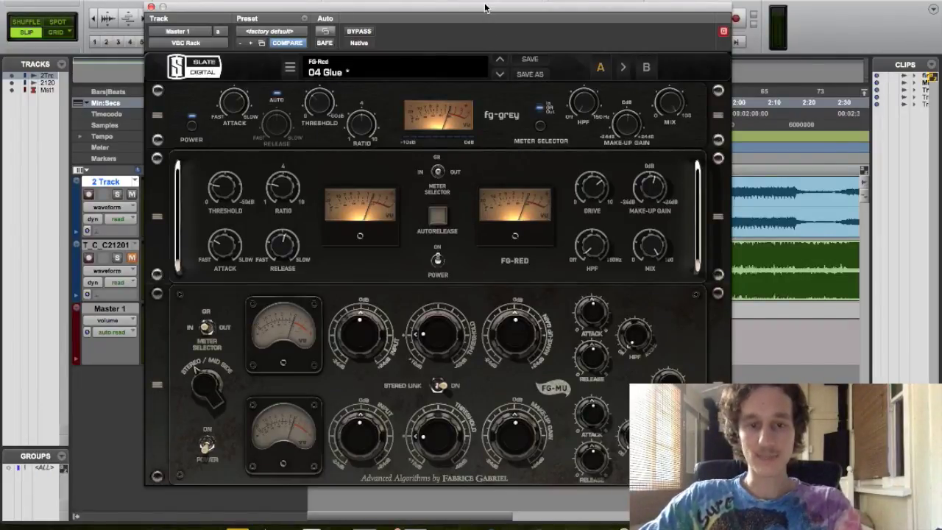
Start playback, adjust the FG-Grey compressor's threshold and set its make-up gain to 0.5 dB
key("space")
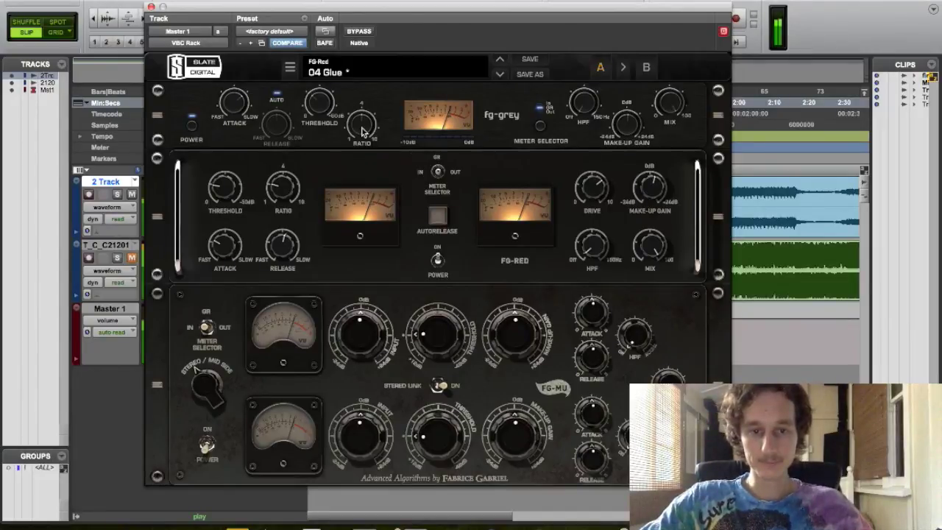
left_click_drag(312, 105, 316, 109)
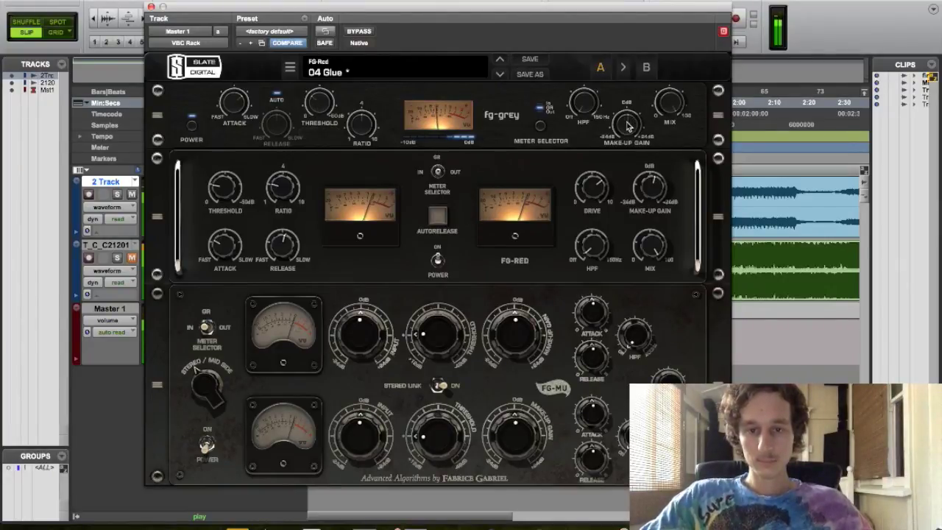
left_click(627, 126)
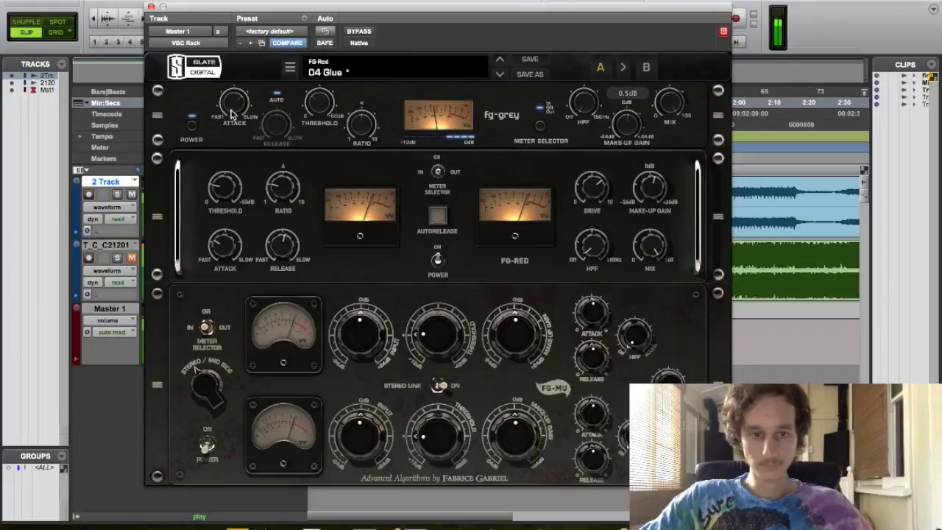
Audition the FG-Grey compressor's attack at 3.0 during playback and return it to 10.0
left_click(233, 111)
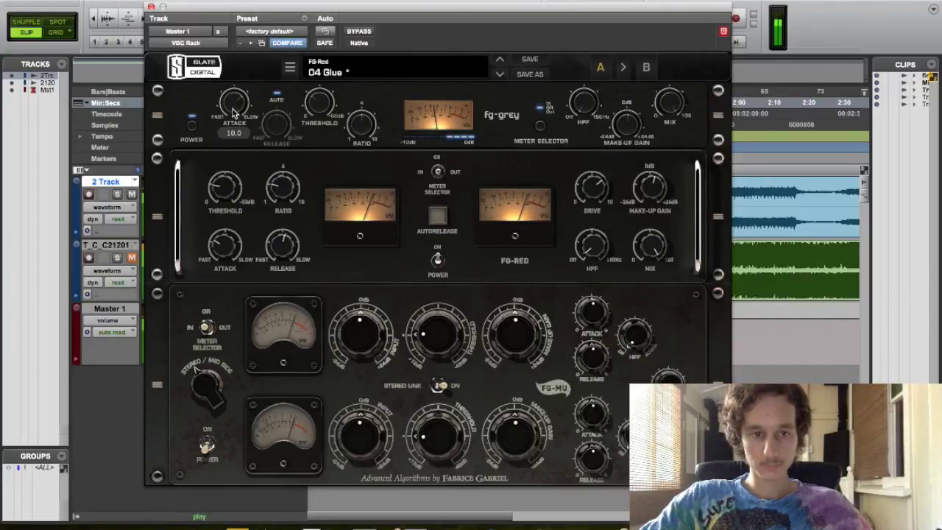
left_click_drag(232, 126, 236, 145)
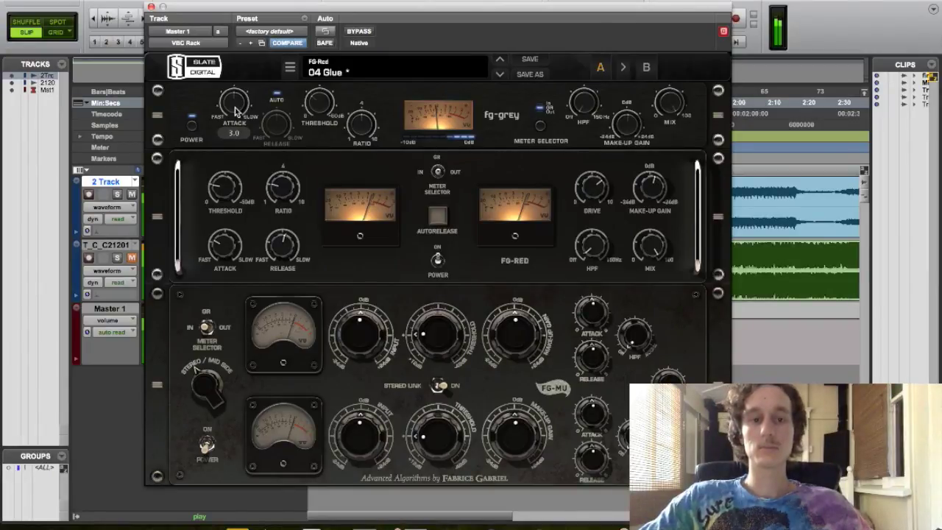
left_click_drag(233, 93, 230, 78)
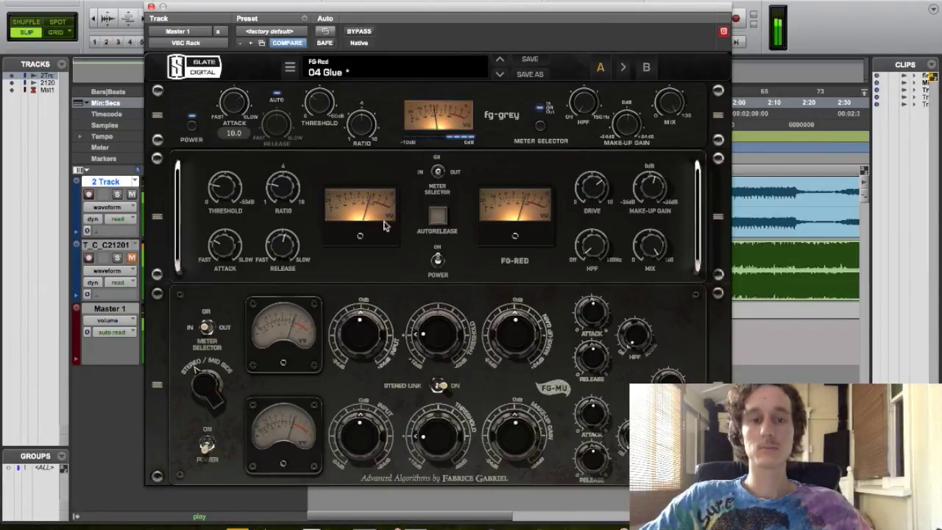
Fine-tune the FG-Red compressor's threshold, close VBC Rack and stop playback
mouse_move(282, 178)
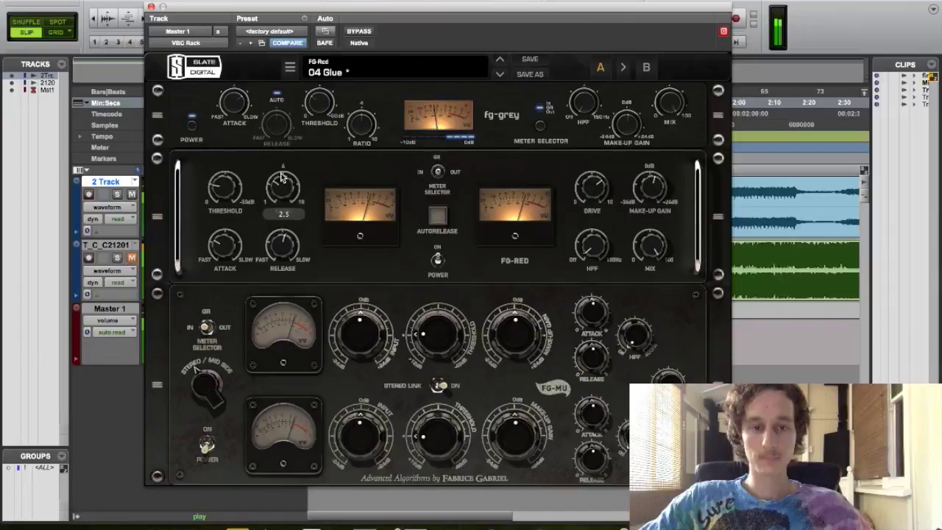
mouse_move(229, 198)
left_mouse_down()
mouse_move(218, 193)
mouse_move(221, 174)
mouse_move(218, 209)
left_mouse_up()
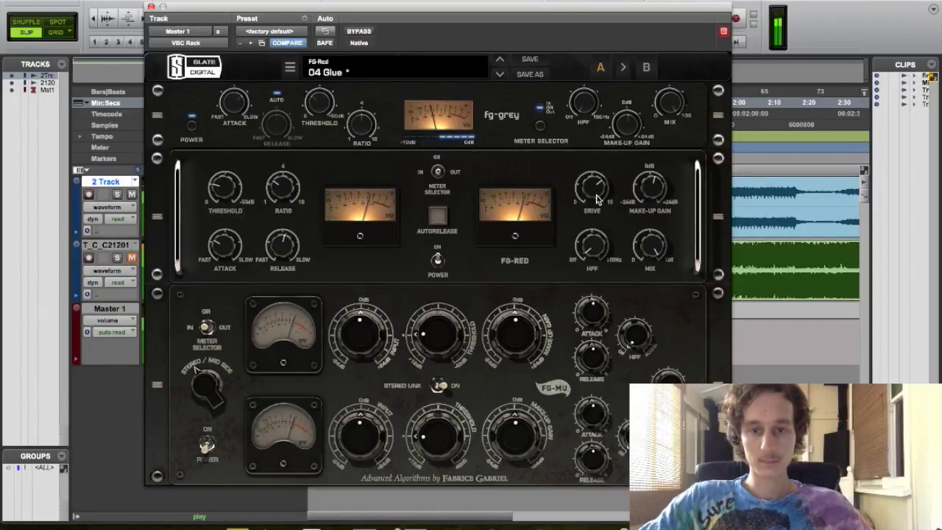
mouse_move(597, 211)
left_click(151, 7)
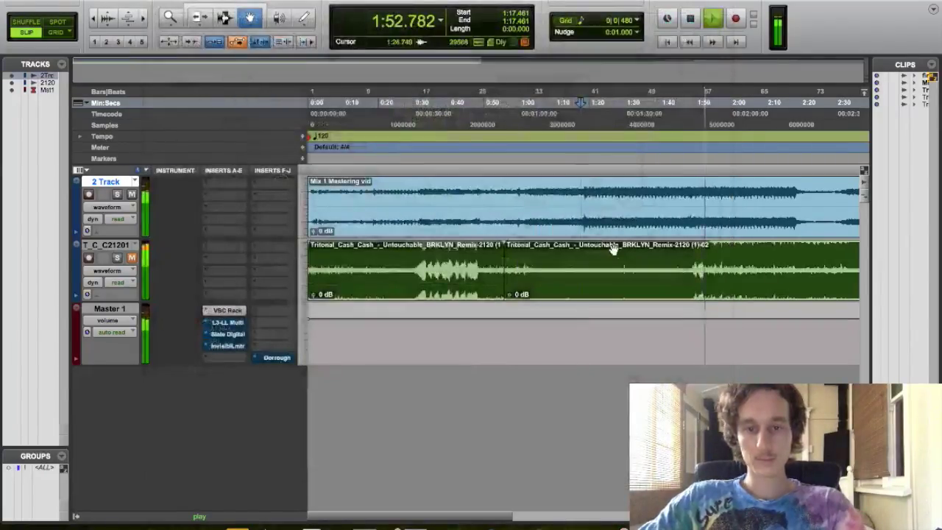
key("space")
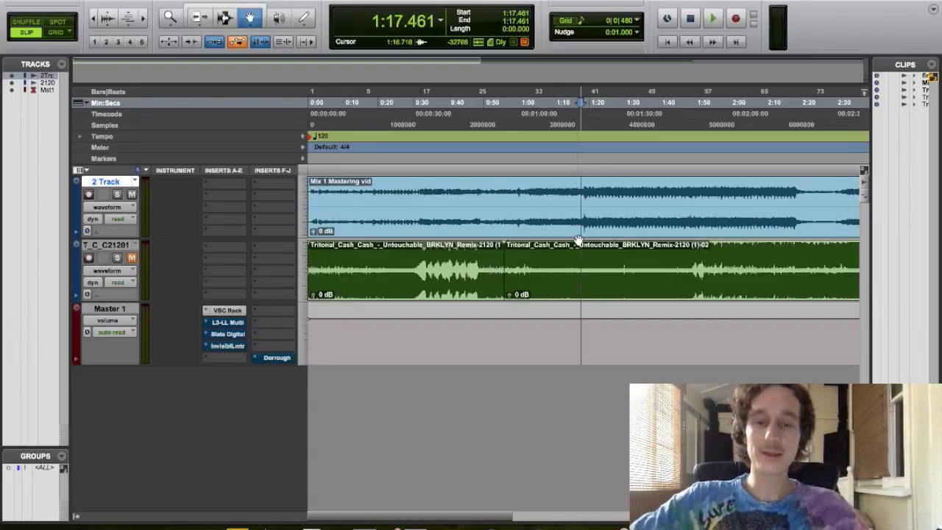
Activate and open the L3-LL Multi insert on Master 1, then bypass it from its own window and stop playback
left_click(226, 324, "super")
key("space")
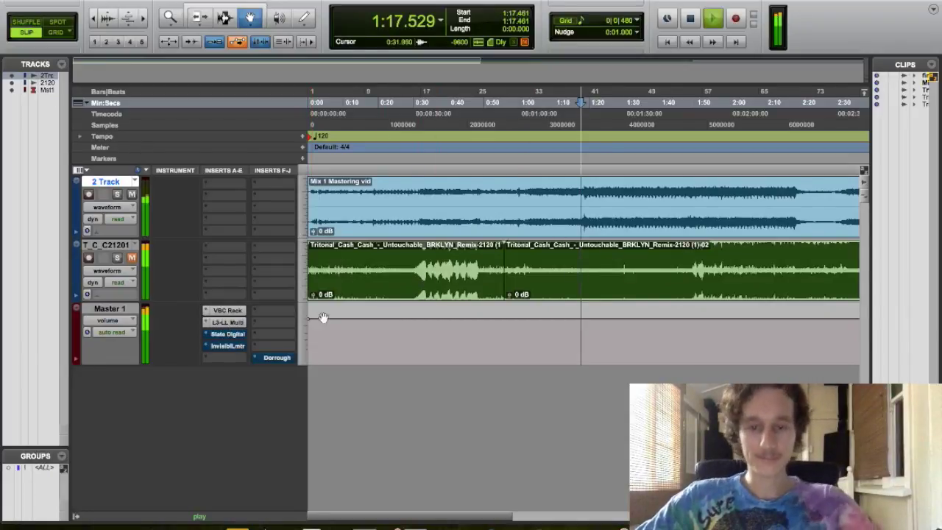
left_click(228, 324)
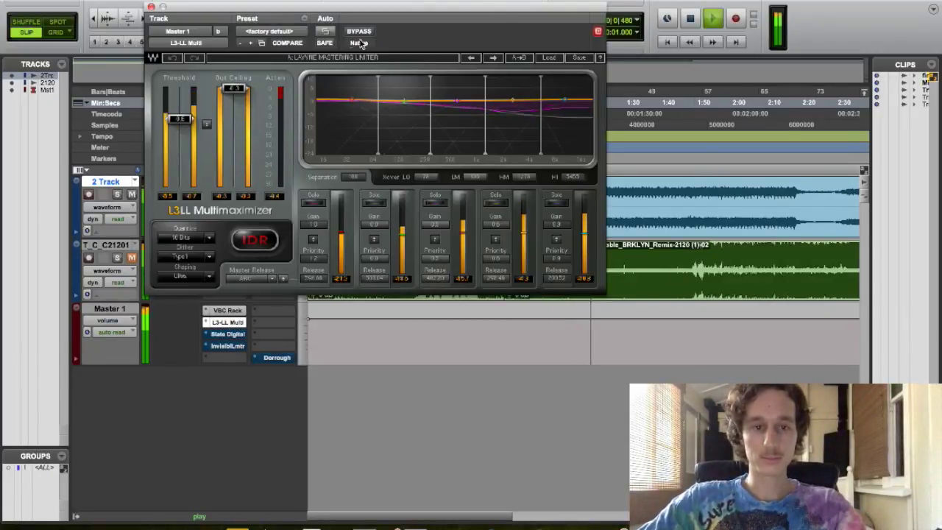
left_click(359, 31)
key("space")
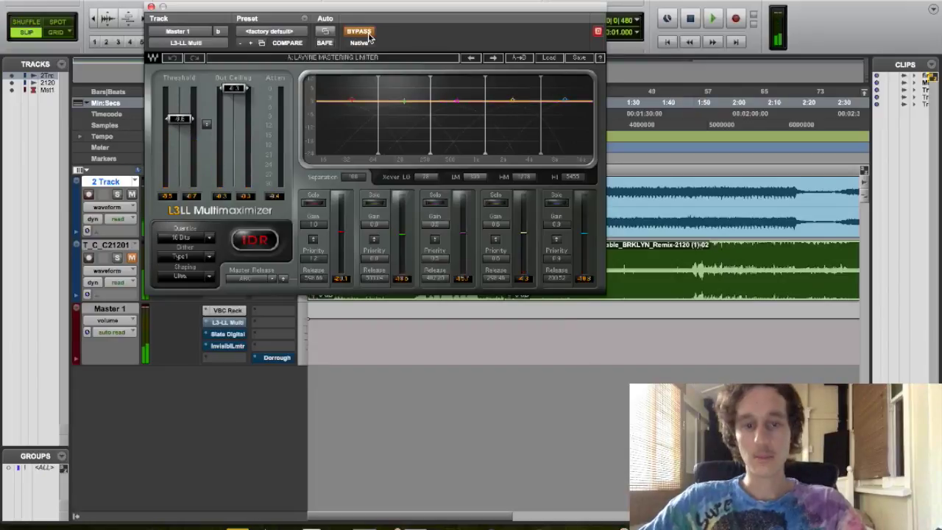
Reset the L3-LL threshold, out ceiling and lowest band's gain to 0.0, and take the limiter out of bypass during playback
left_click_drag(180, 119, 181, 89)
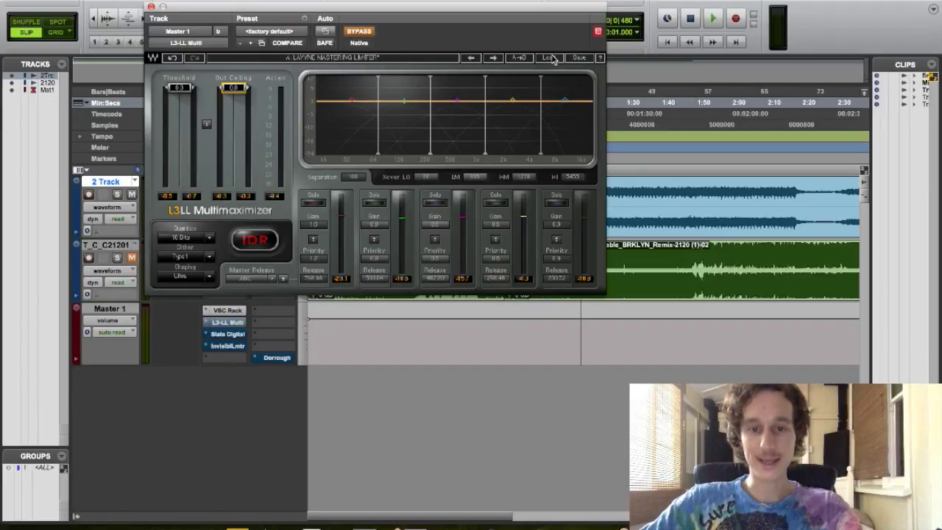
key("space")
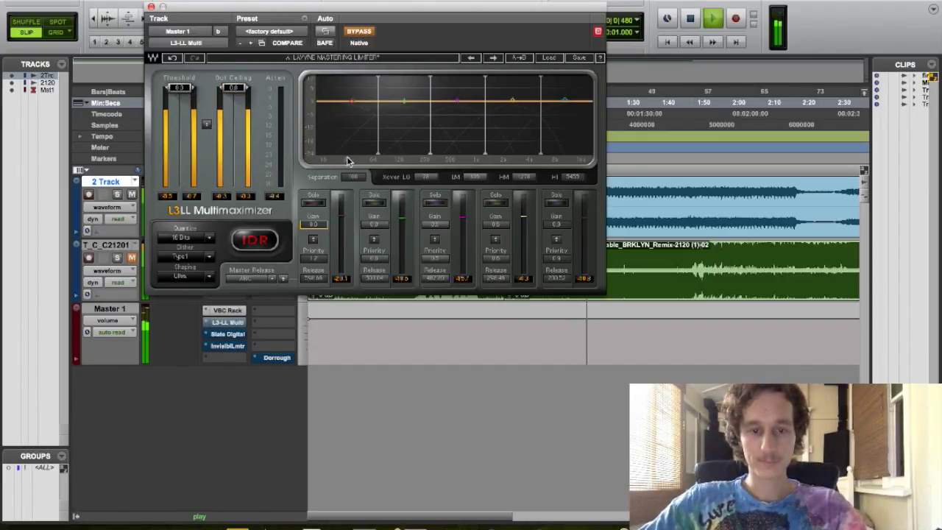
left_click(361, 32)
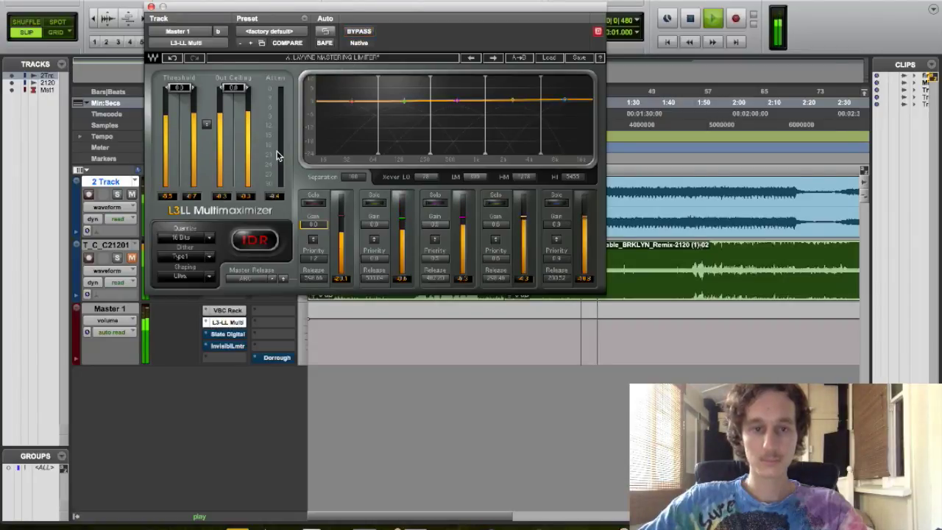
Lower the L3-LL threshold and out ceiling together during playback until the limiter catches the peaks, and stop playback
left_click_drag(207, 121, 206, 152)
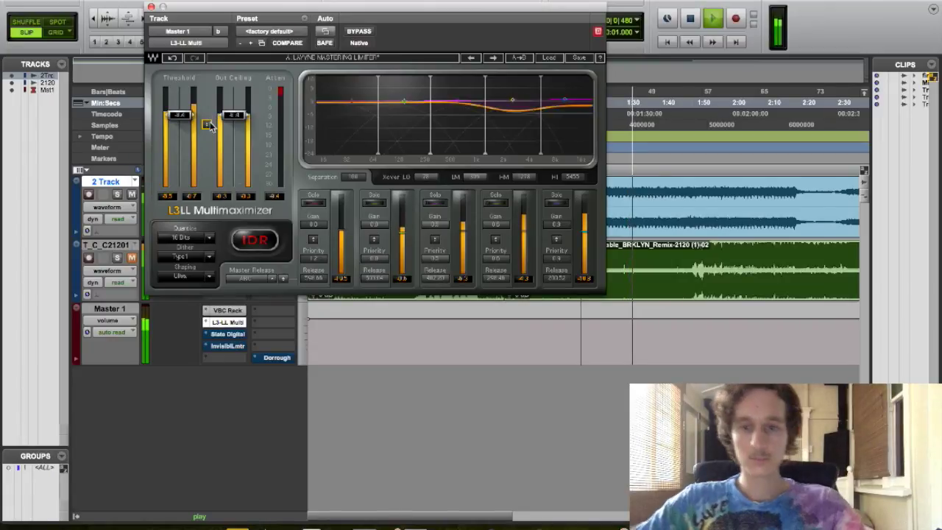
key("space")
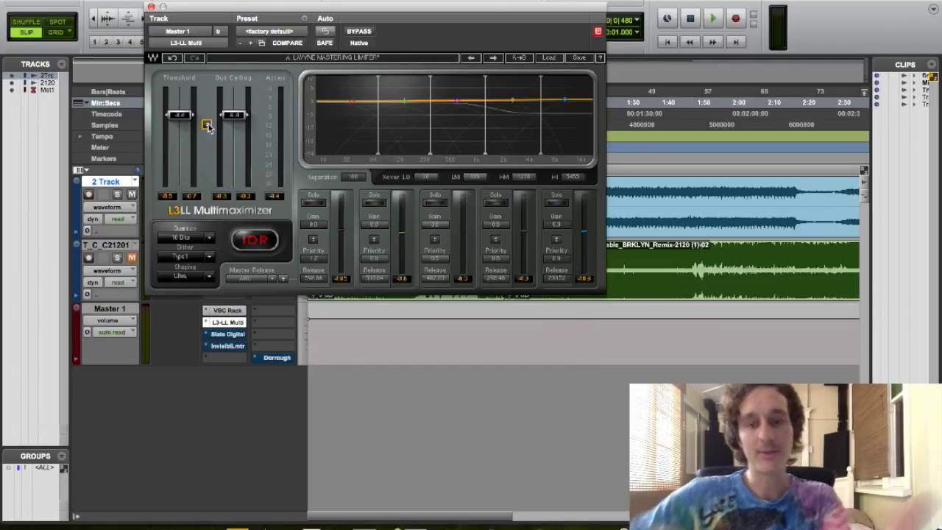
key("space")
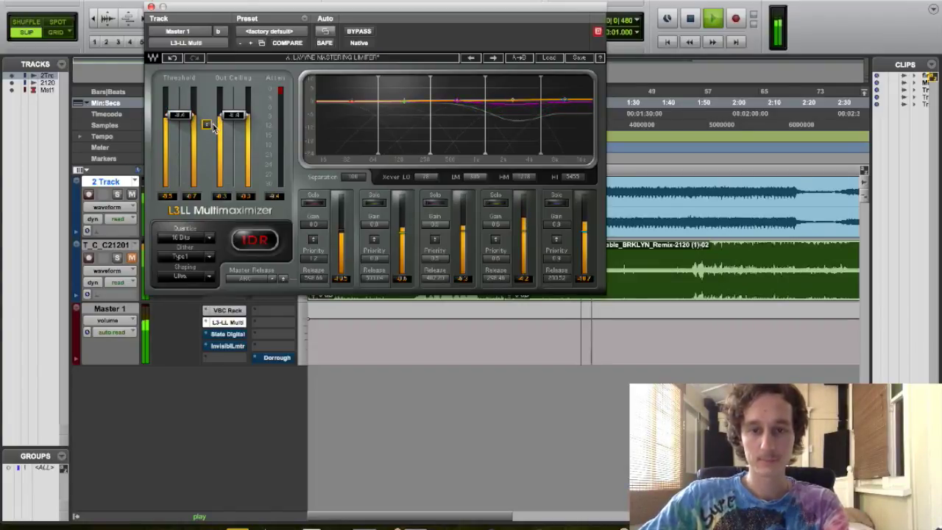
left_click_drag(212, 127, 206, 125)
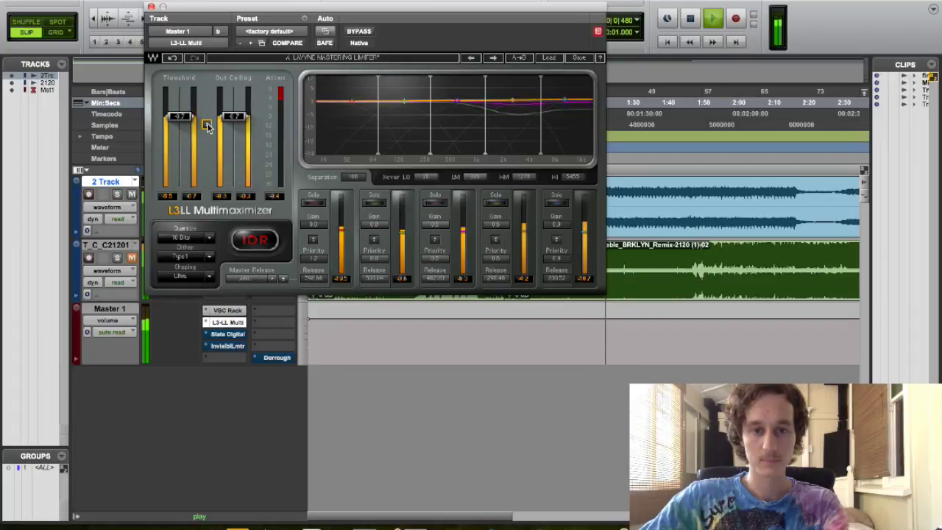
key("space")
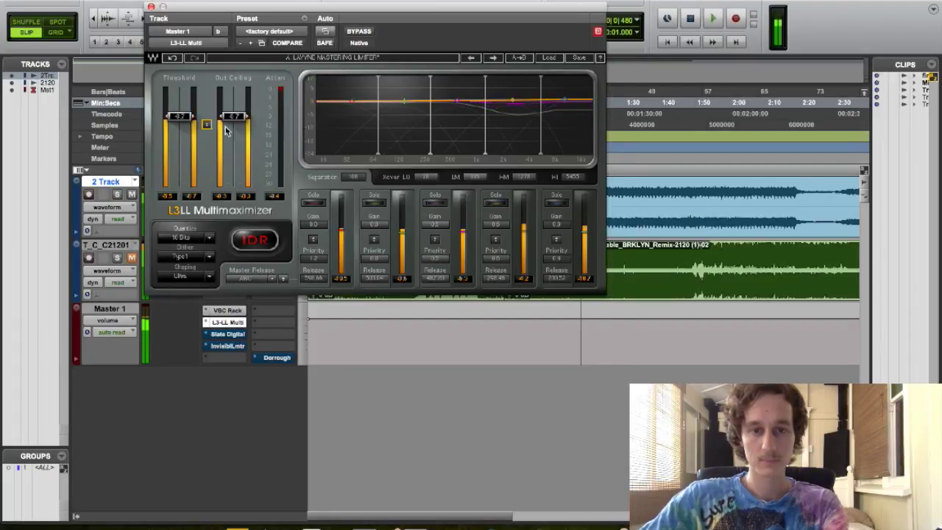
Set the L3-LL out ceiling to -0.3 and close the limiter window
left_click_drag(234, 116, 234, 89)
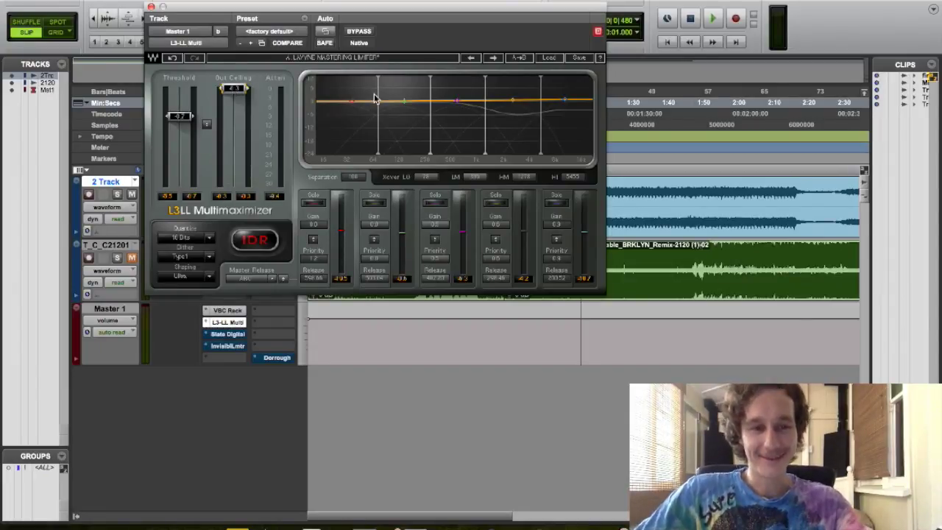
left_click_drag(343, 8, 408, 0)
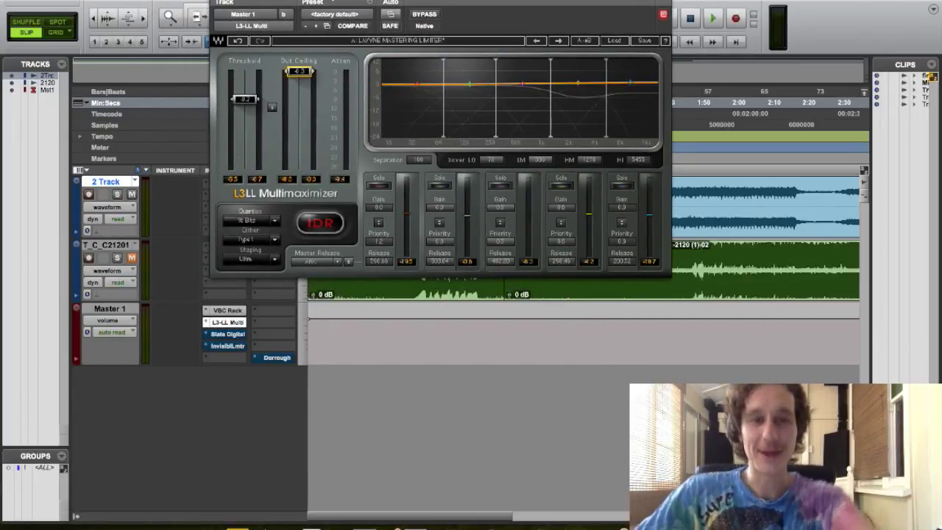
left_click_drag(360, 0, 333, 37)
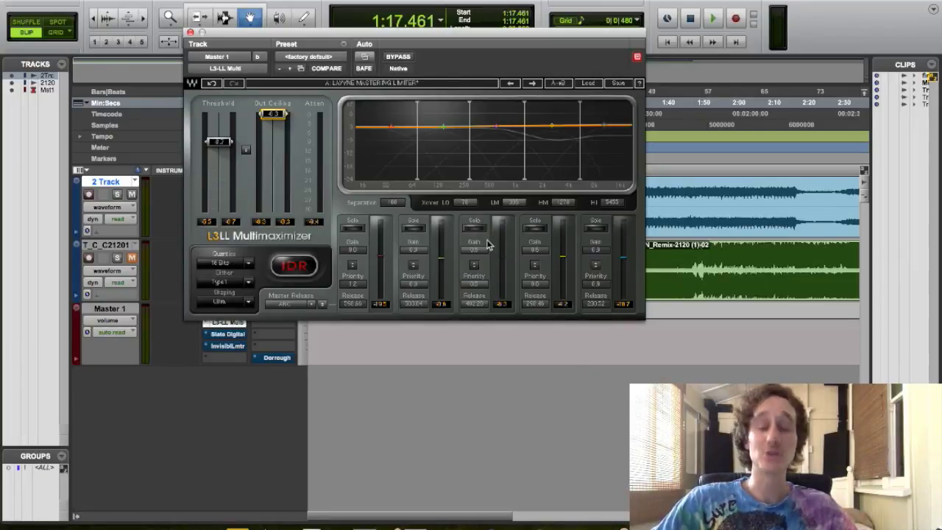
left_click(221, 144)
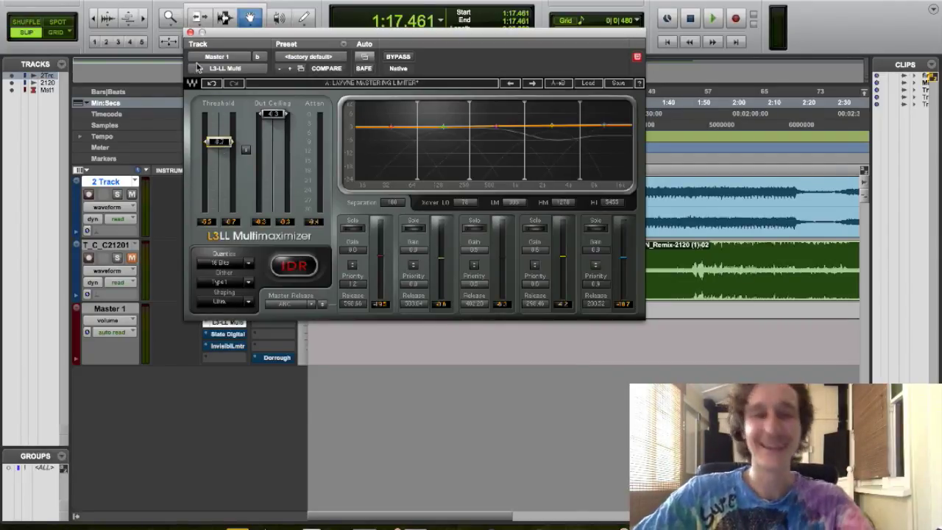
left_click(190, 33)
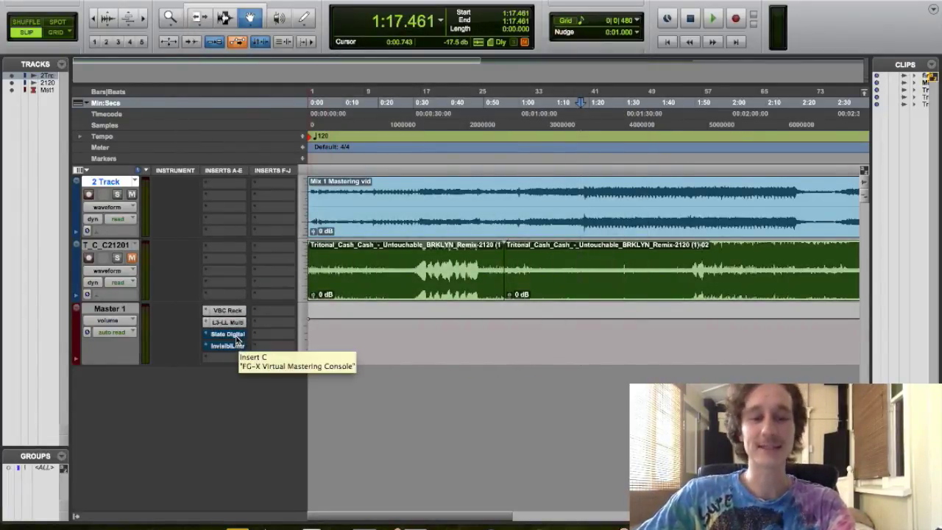
Activate FG-X on Master 1, compare the mix with the soloed reference track with all inserts bypassed, and reactivate every insert
key("space")
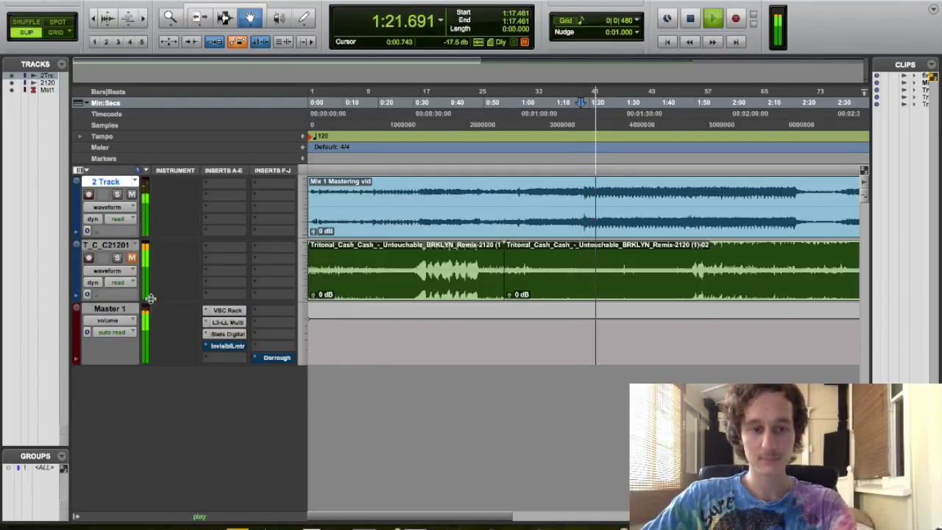
left_click(117, 258)
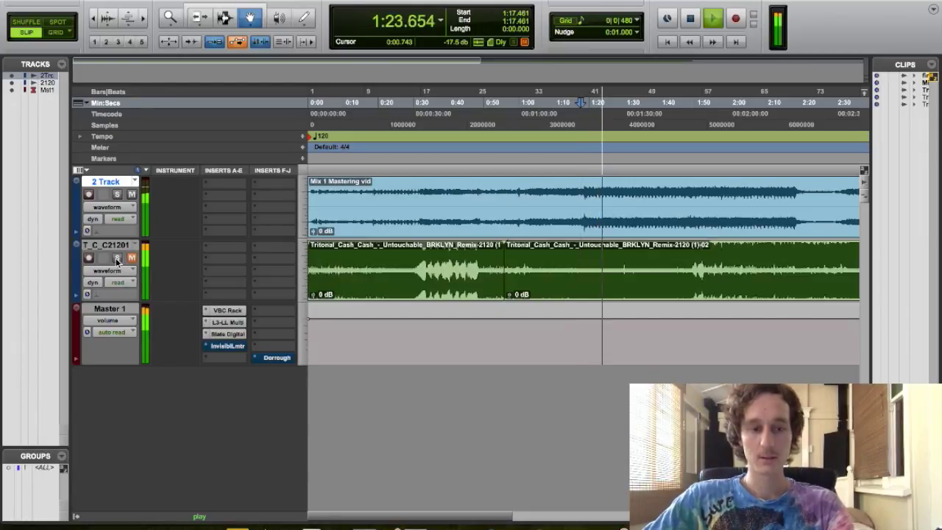
left_click(243, 309, "alt+super")
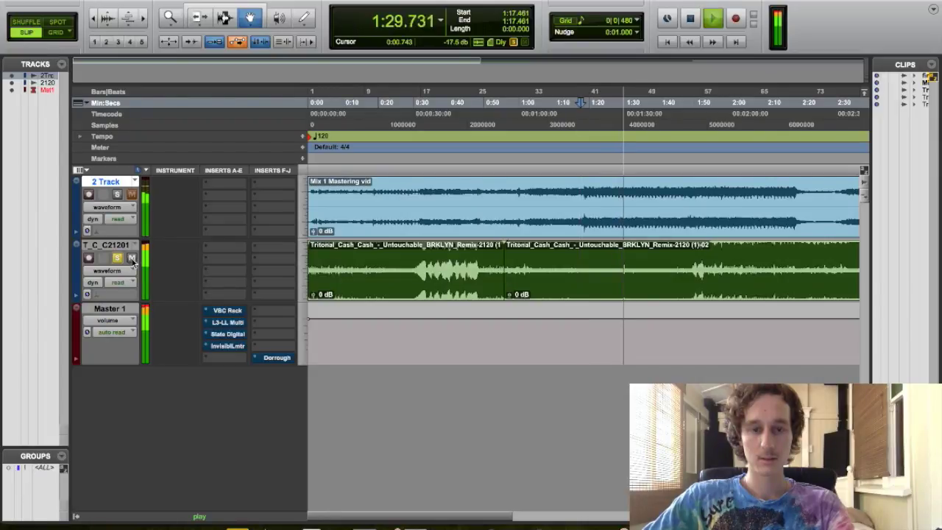
left_click(131, 258)
left_click(117, 258)
left_click(227, 313, "alt+super")
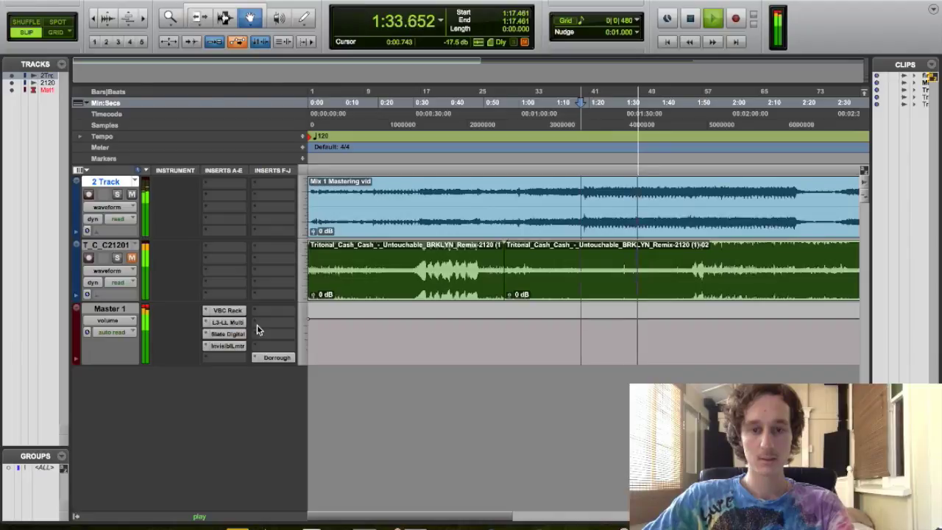
key("space")
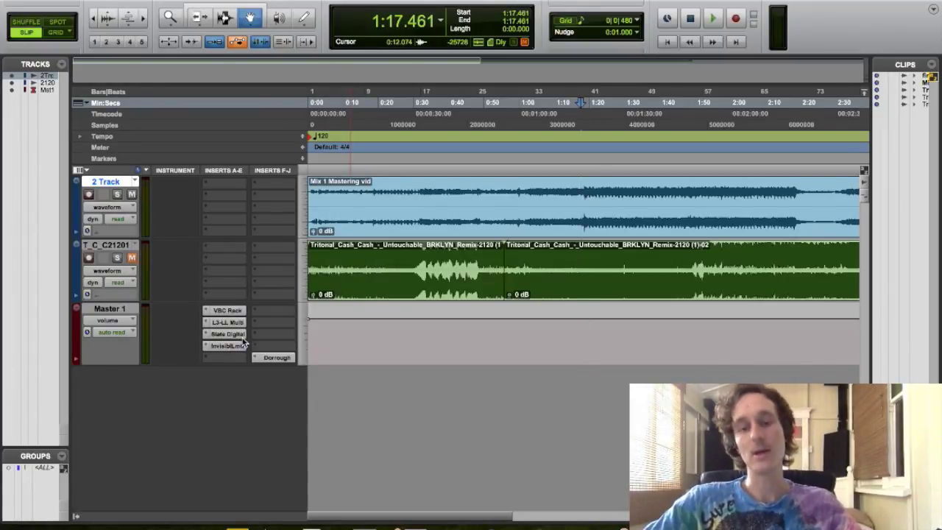
Place the playback start at 1:18.390 on the 2 Track clip, bypass the InvisibleLmtr insert and start playback
left_click(462, 200)
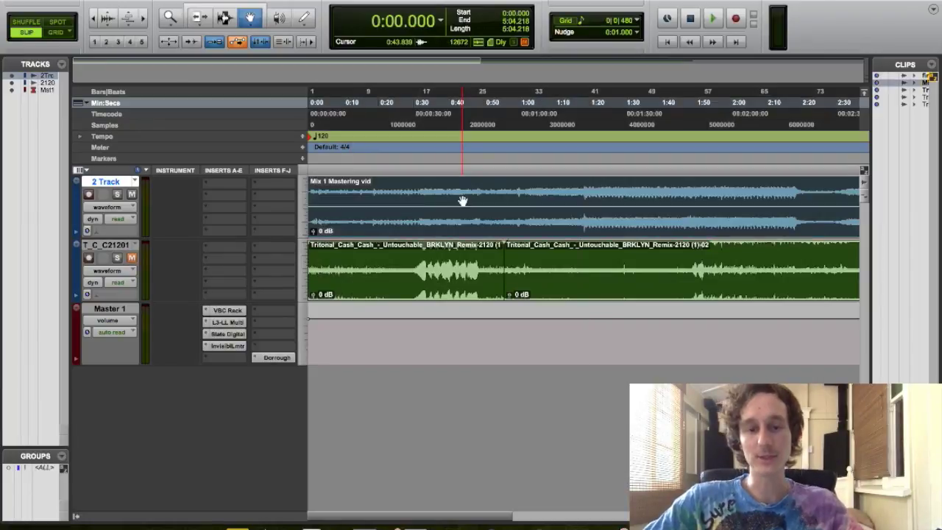
left_click(581, 196)
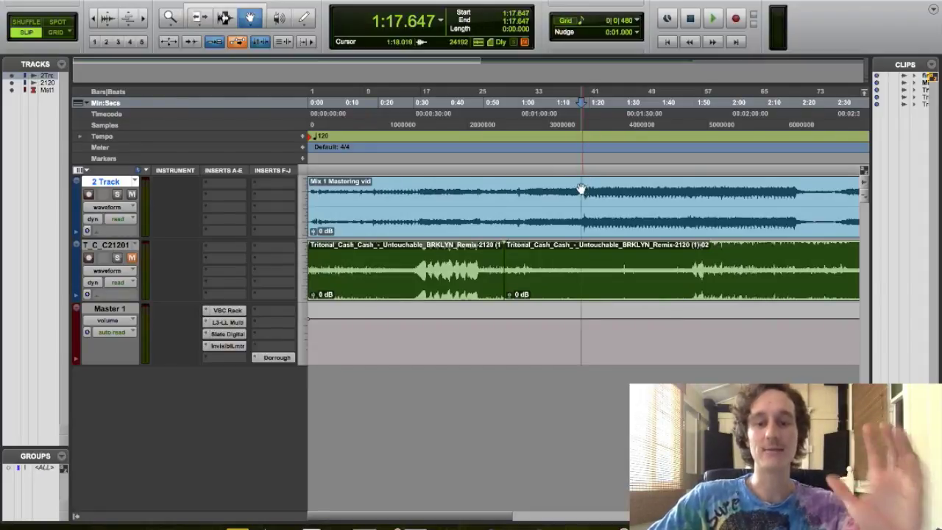
left_click(584, 190)
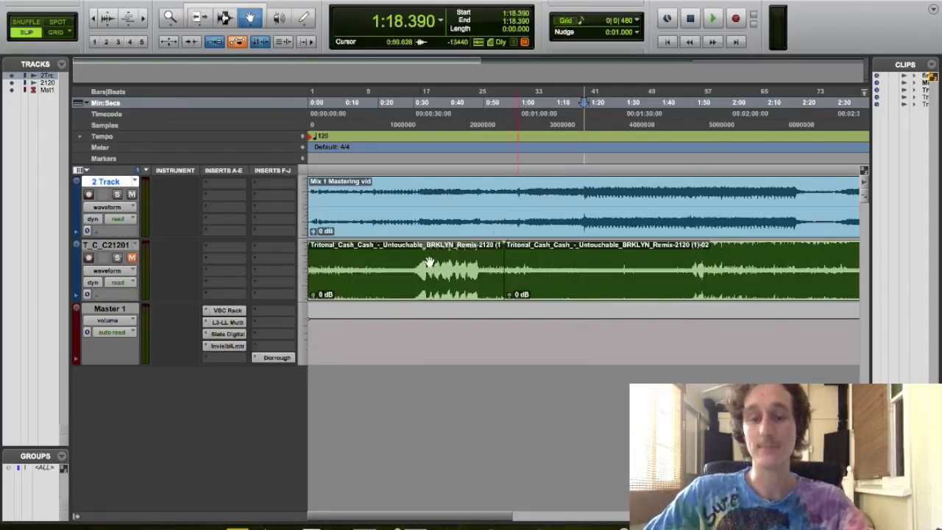
left_click(225, 347, "super")
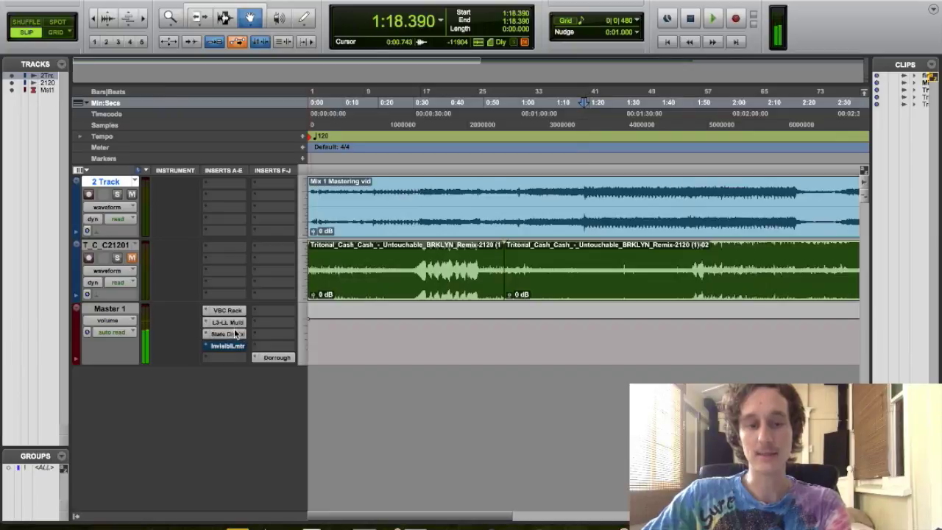
key("space")
Dial in the FG-X settings during playback, adjusting the FG Level gain with constant gain monitoring on
left_click(248, 336)
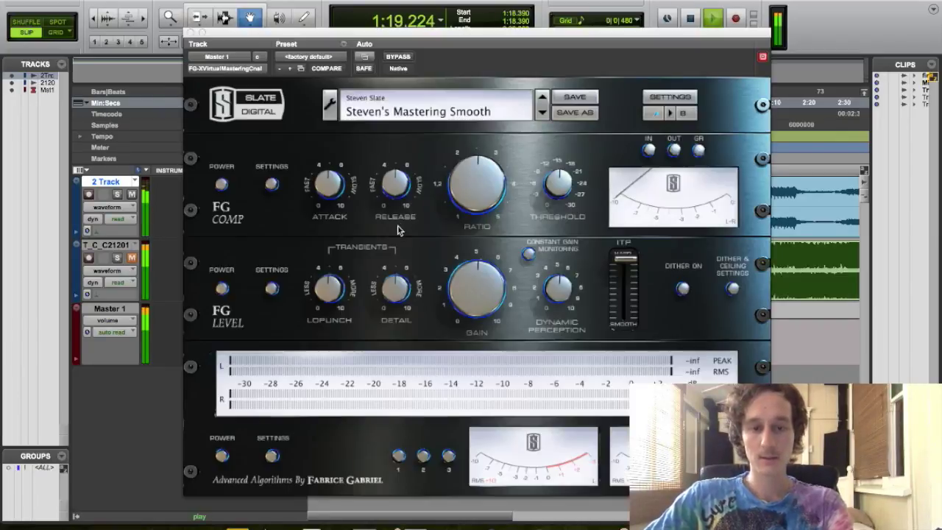
left_click_drag(331, 177, 330, 175)
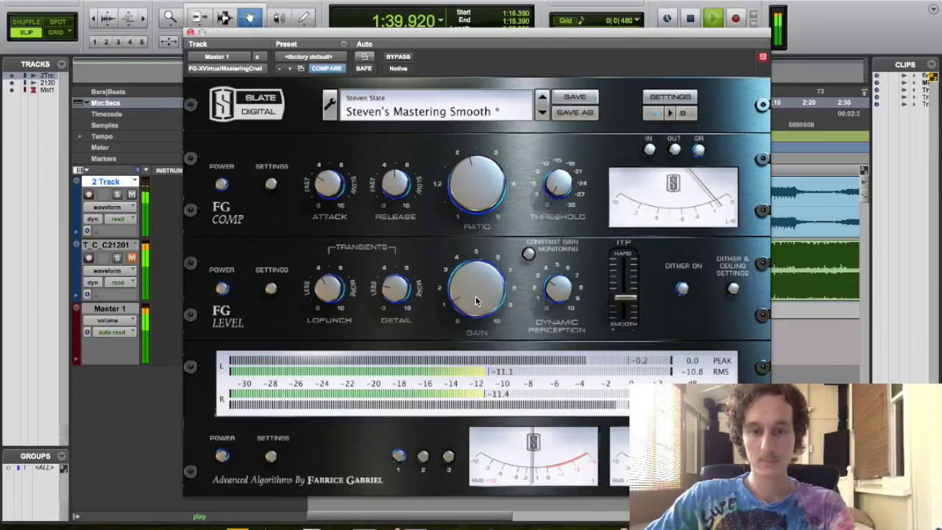
left_click(529, 254)
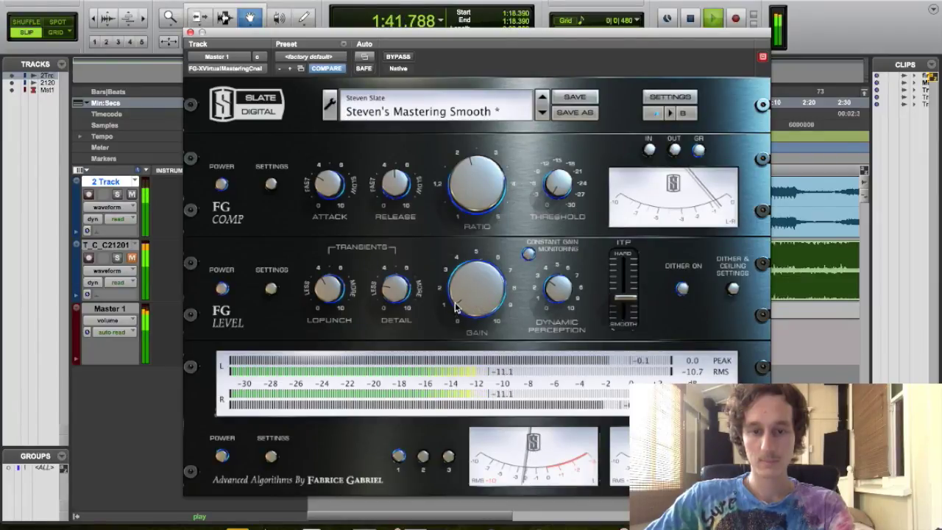
left_click_drag(480, 304, 477, 292)
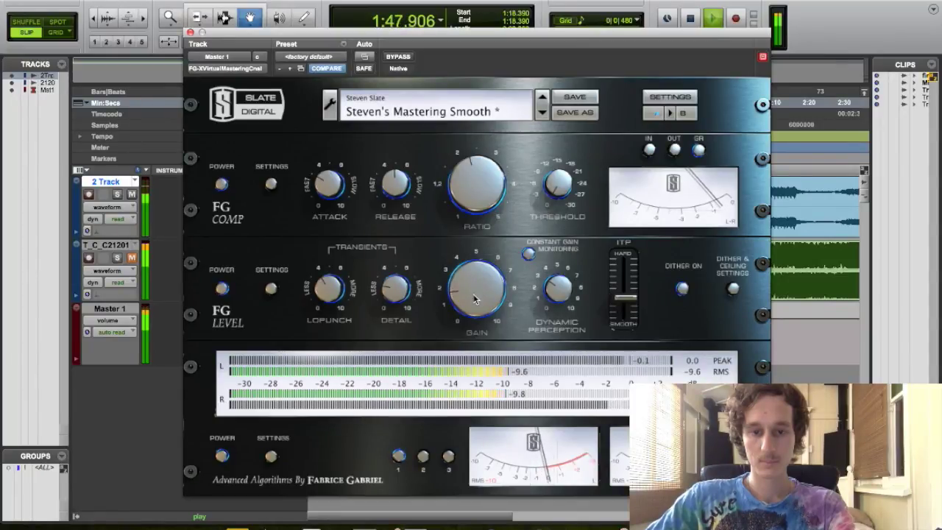
left_click_drag(475, 299, 475, 291)
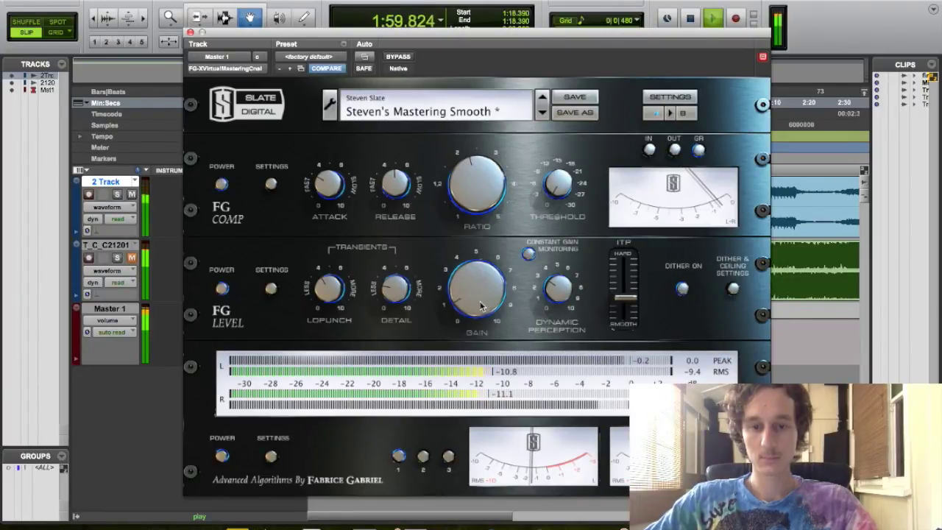
Audition FG-X from 1:18.390 with constant gain monitoring off, set the FG Level gain to about 2, and close the window
key("space")
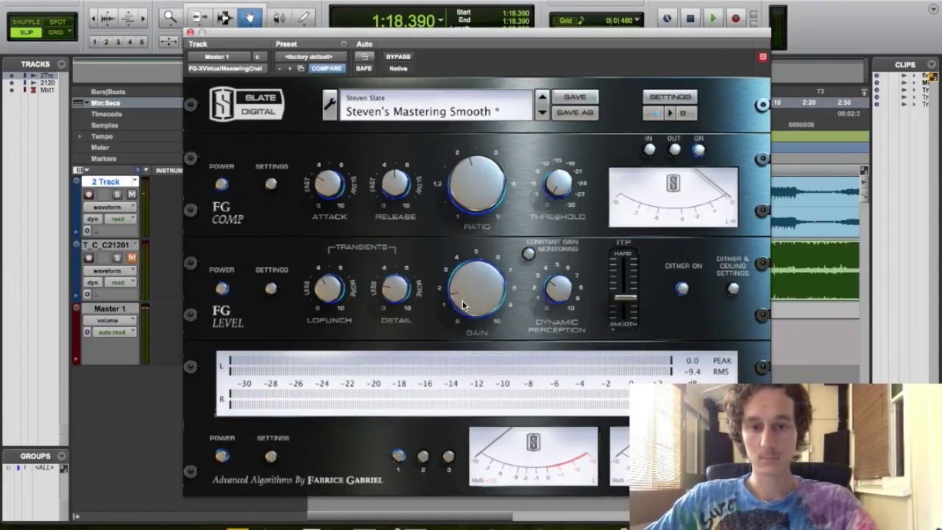
key("space")
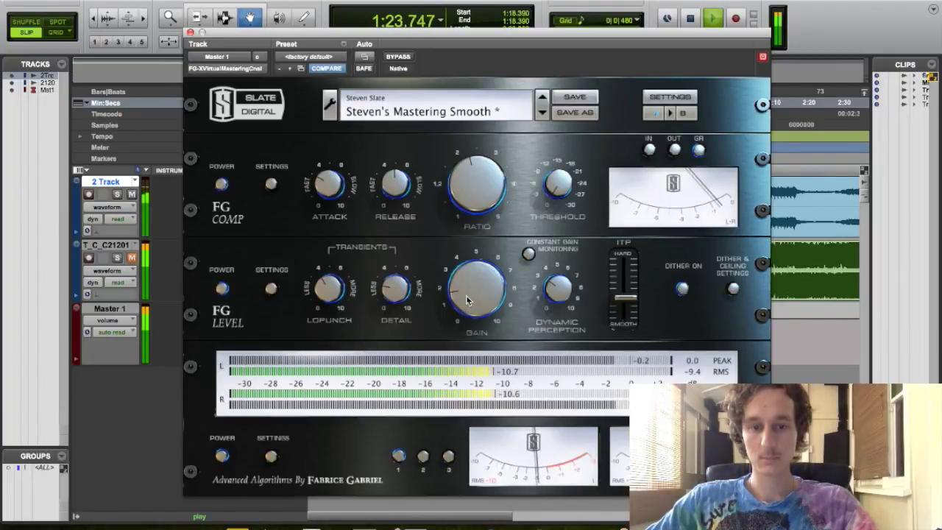
key("space")
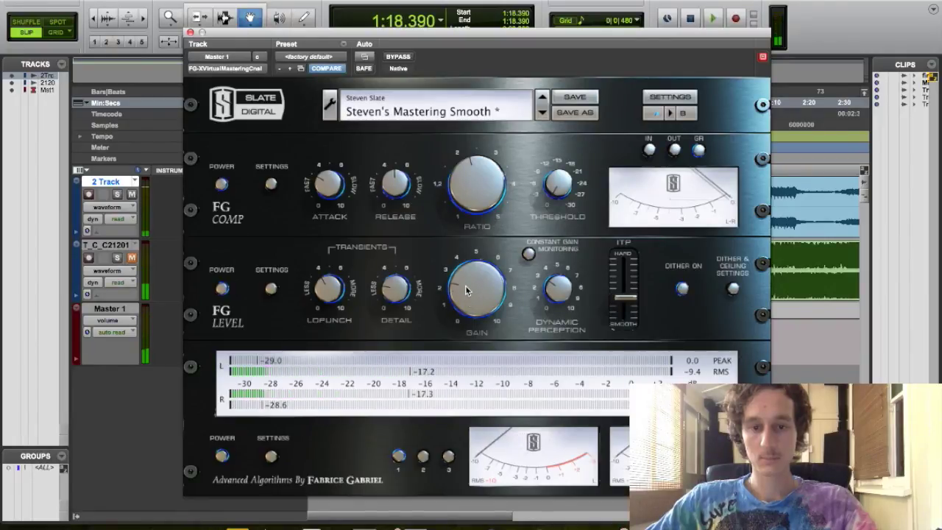
key("space")
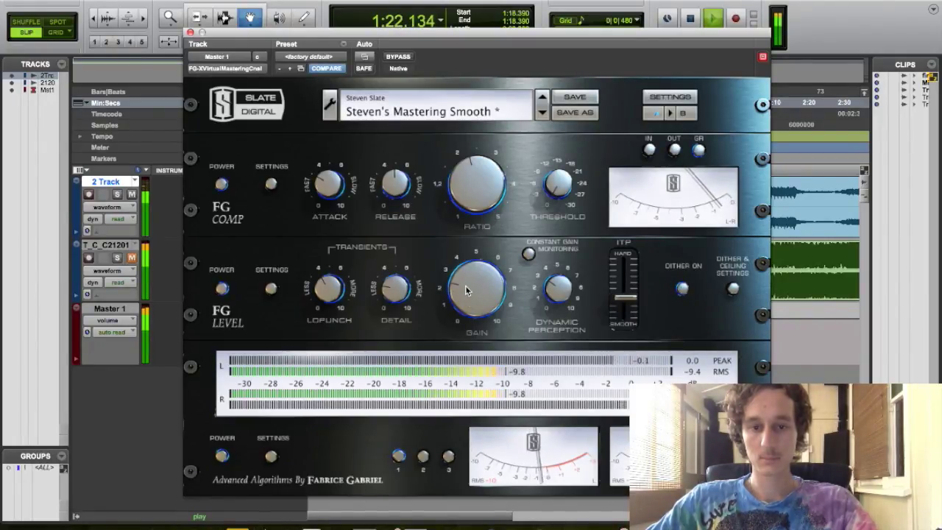
key("space")
left_click(190, 33)
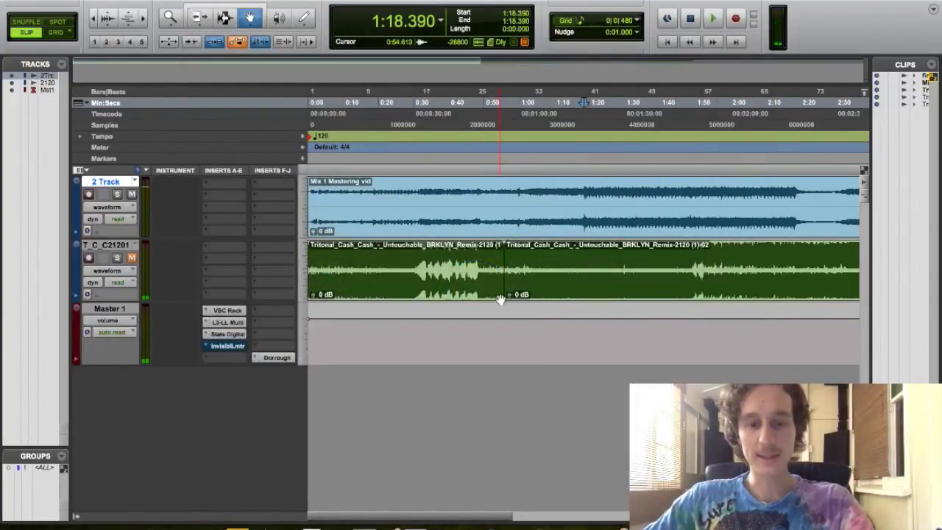
Place the playback start at 1:17.647, play the mix with the Dorrough meter open and move the meter clear of the inserts
left_click(582, 184)
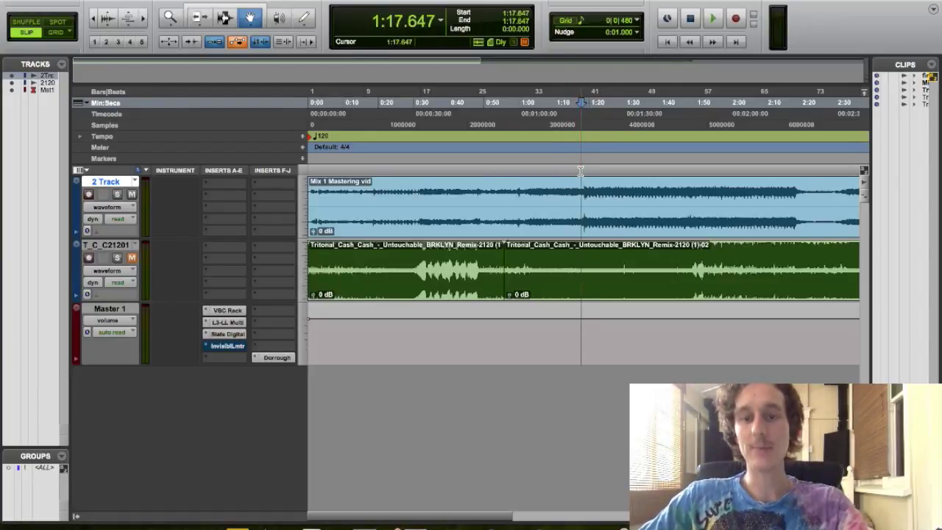
left_click(228, 334)
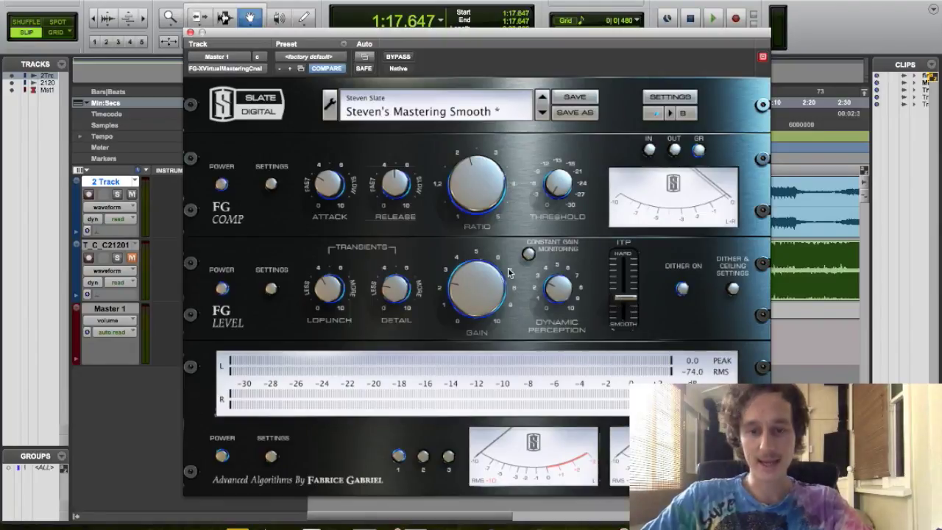
left_click(190, 32)
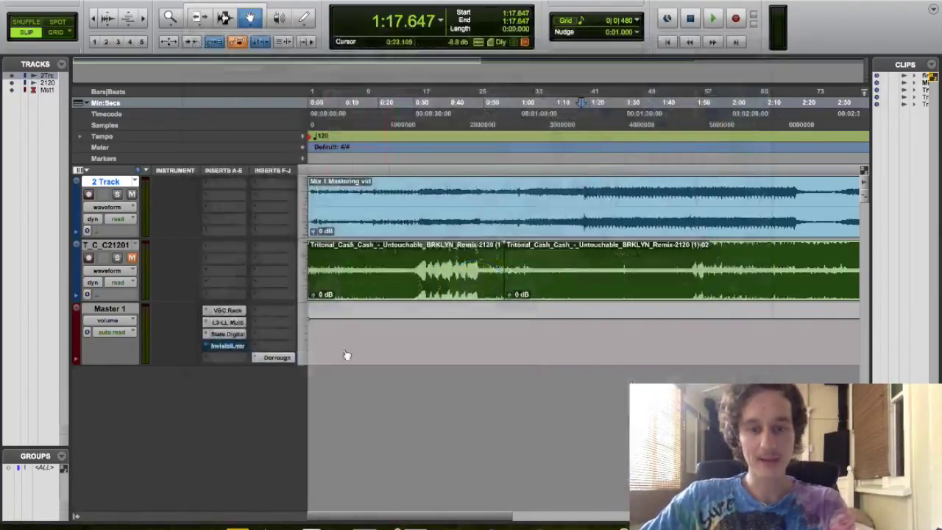
left_click(277, 358)
key("space")
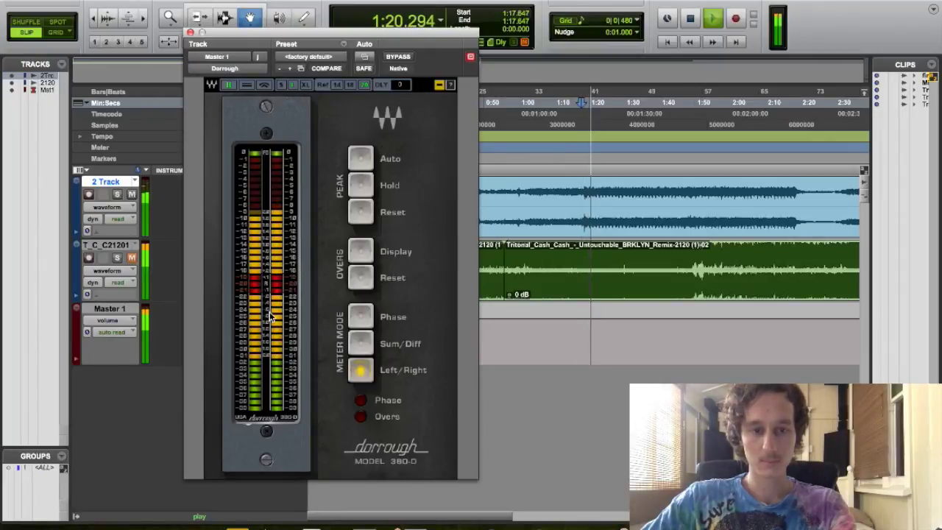
key("XF86AudioLowerVolume")
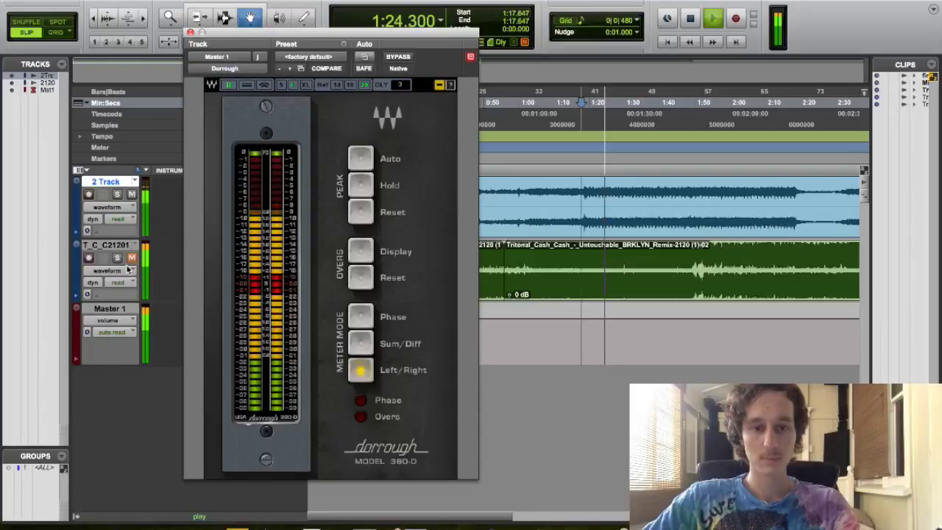
left_click_drag(318, 34, 528, 40)
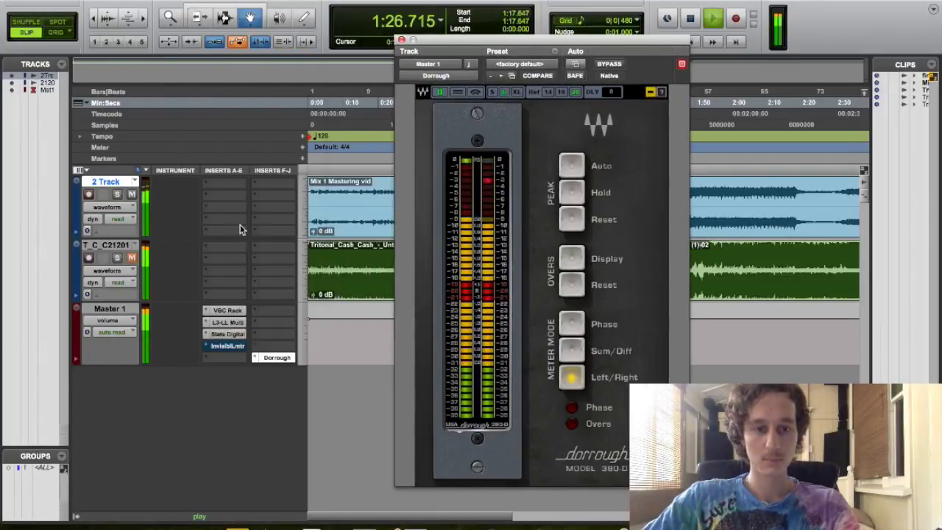
Compare against the soloed reference track with all Master 1 inserts bypassed, then stop playback and reactivate every insert, including InvisibleLmtr
left_click(278, 357, "shift+super")
left_click(117, 257)
left_click(132, 258)
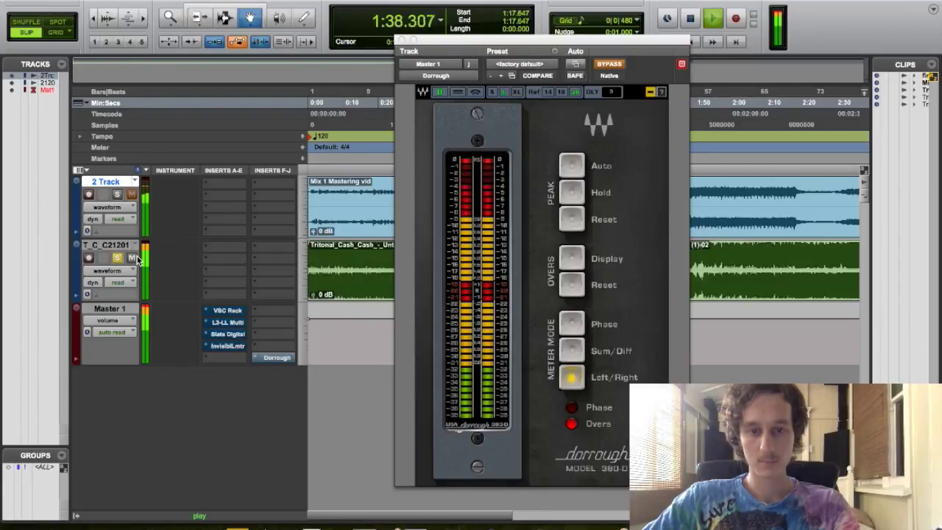
key("space")
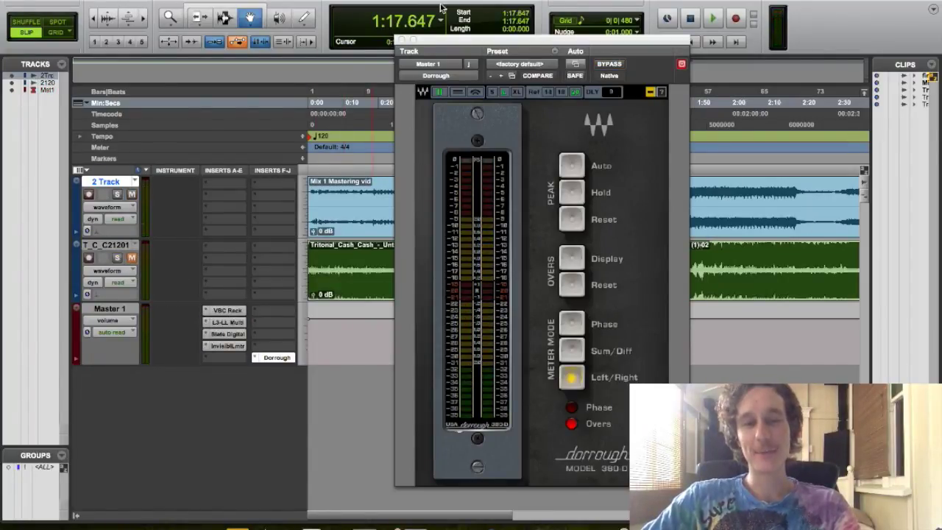
Move the Dorrough meter window away from the start of the clips
left_click_drag(464, 49, 693, 63)
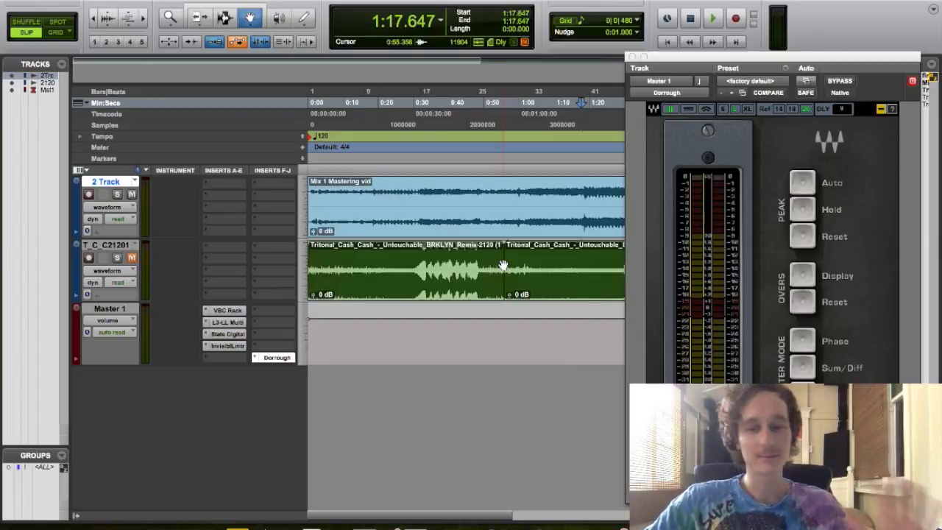
left_click(742, 51)
left_click_drag(742, 48, 744, 4)
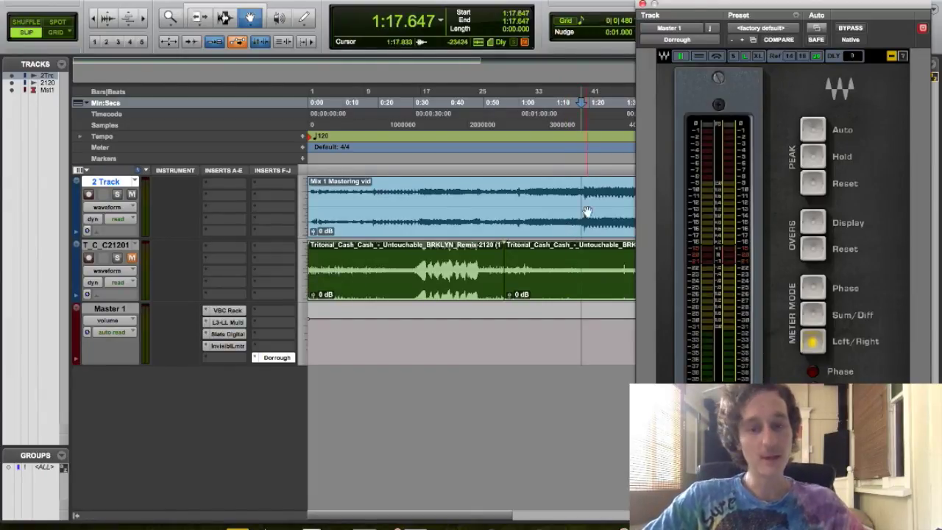
Switch to the Selector tool and place the playback start at 1:18.019 on the 2 Track clip
left_click(224, 16)
left_click(582, 201)
left_click(583, 201)
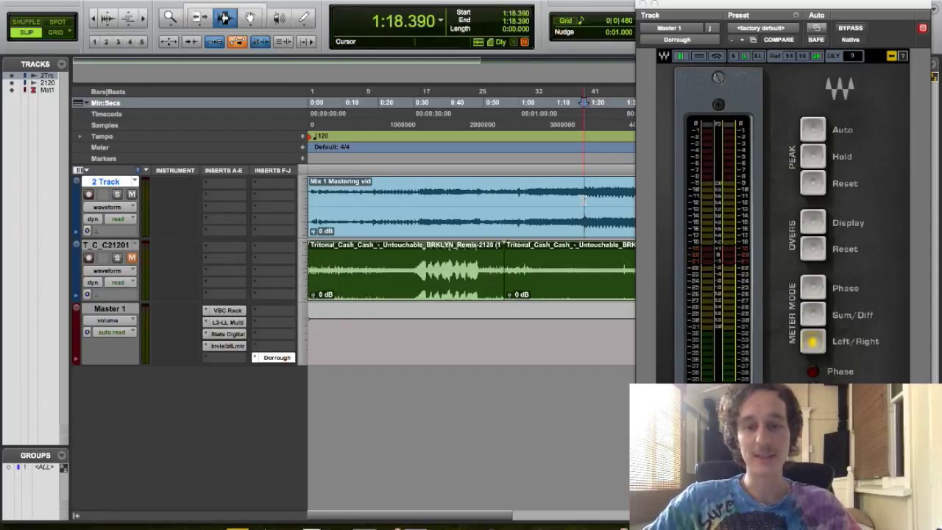
left_click(580, 199)
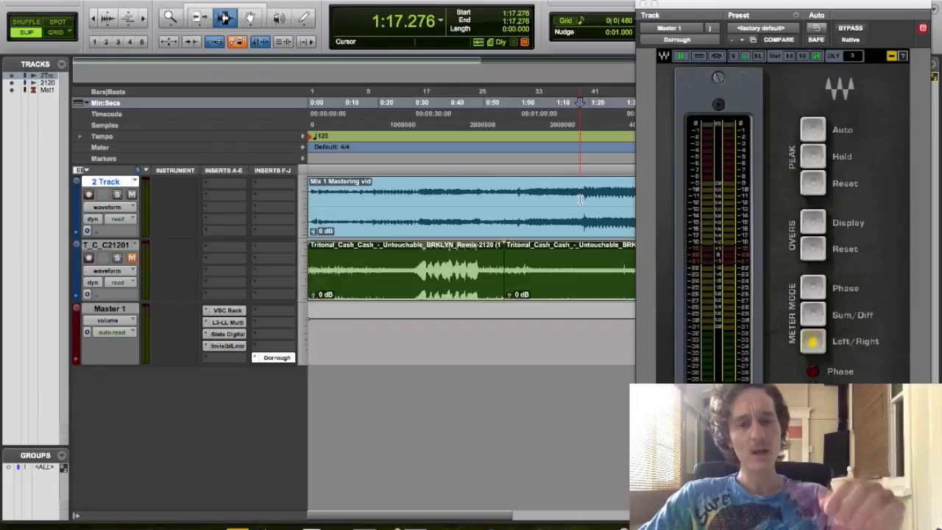
left_click(582, 197)
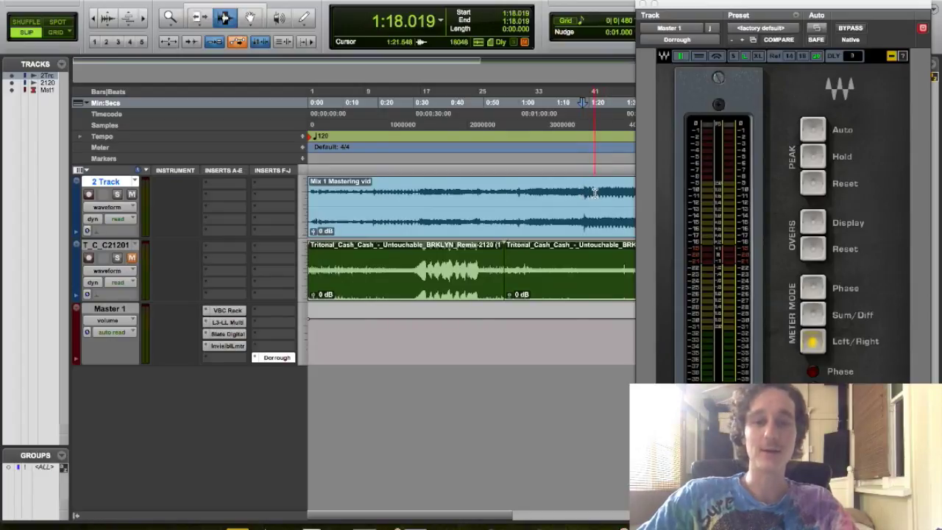
Play the mix from 1:18.019 and check its level on the Dorrough meter
left_click_drag(690, 6, 678, 0)
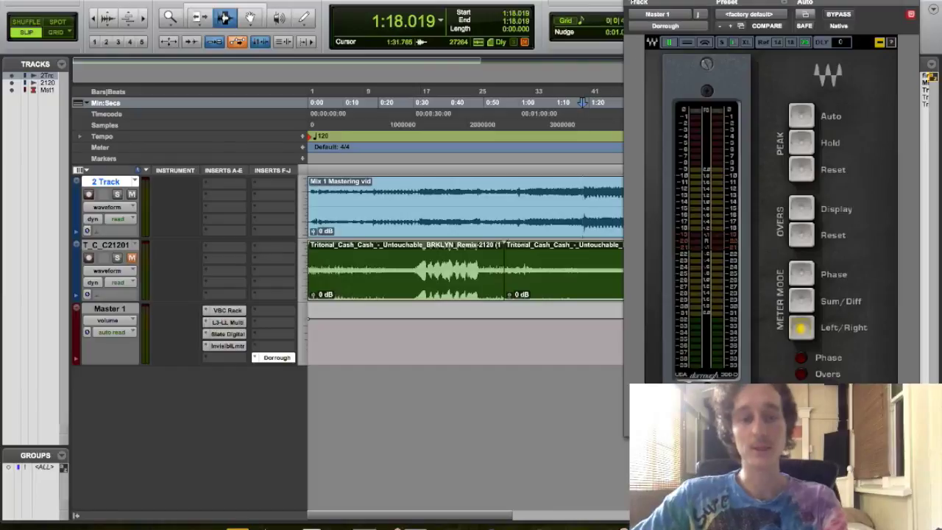
left_click(284, 358)
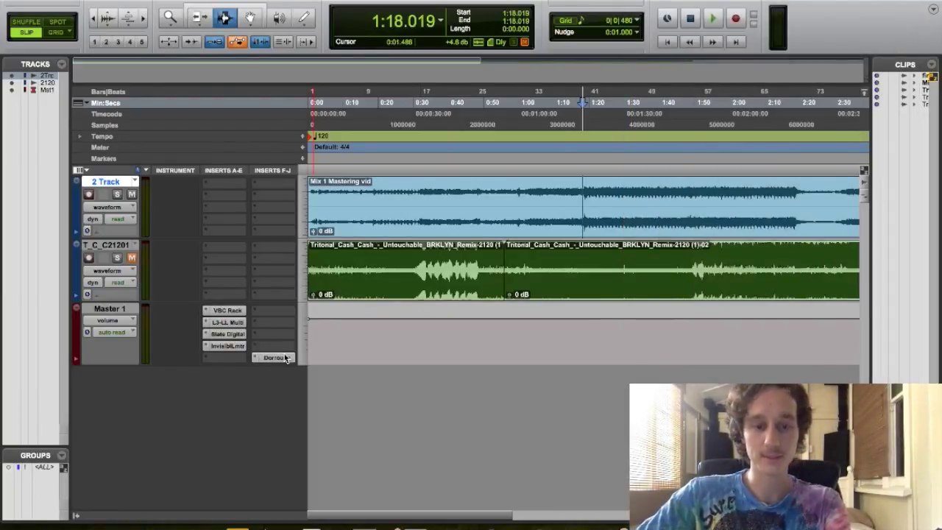
key("space")
left_click(277, 358)
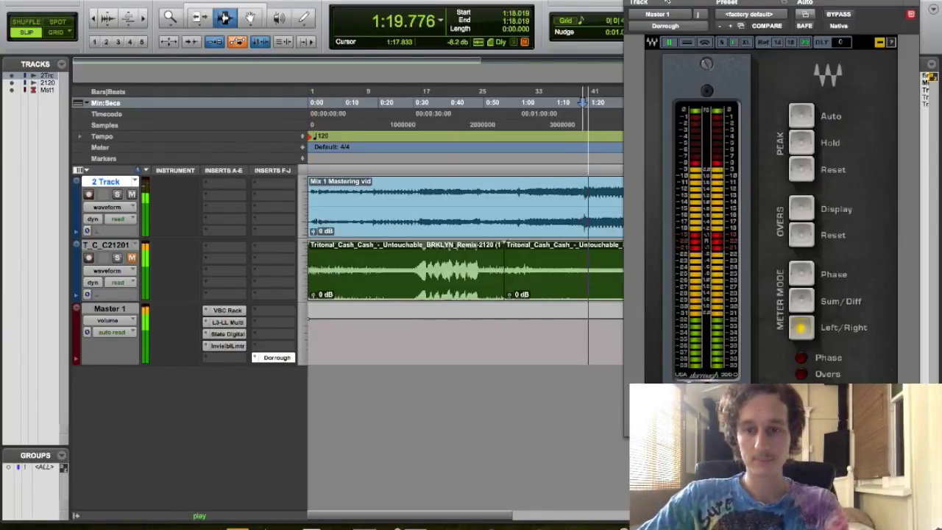
left_click(277, 357)
Open the InvisibleLmtr insert, turn on unity gain monitoring and set over sampling to 16x
left_click(232, 346)
left_click(227, 346)
left_click(226, 346)
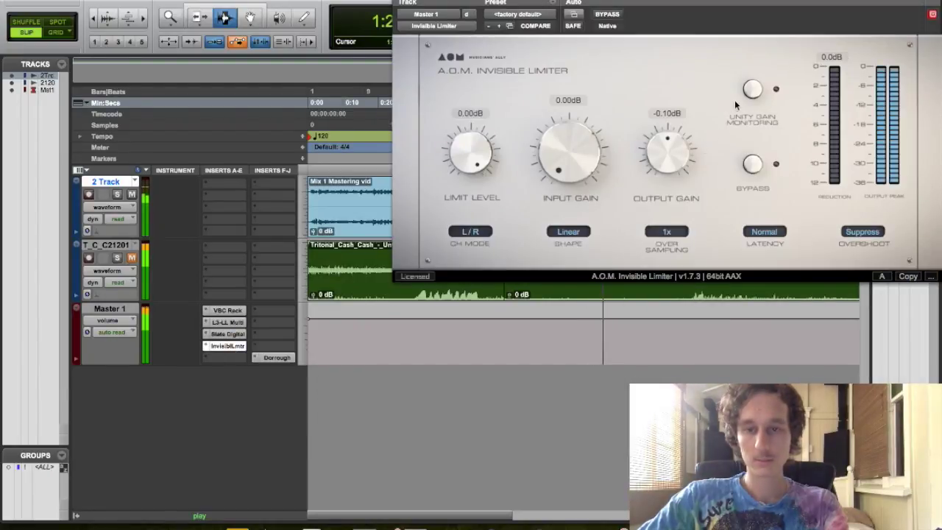
left_click(752, 89)
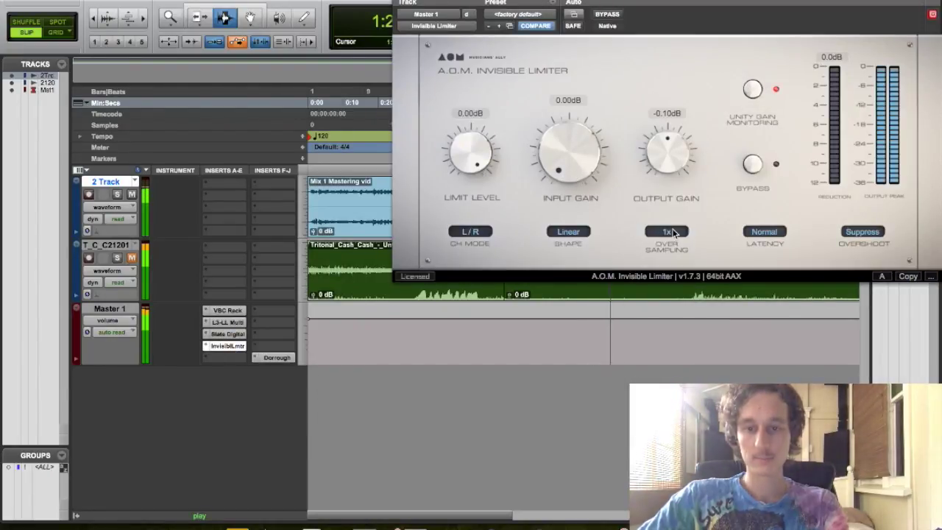
left_click(673, 232)
left_click(666, 302)
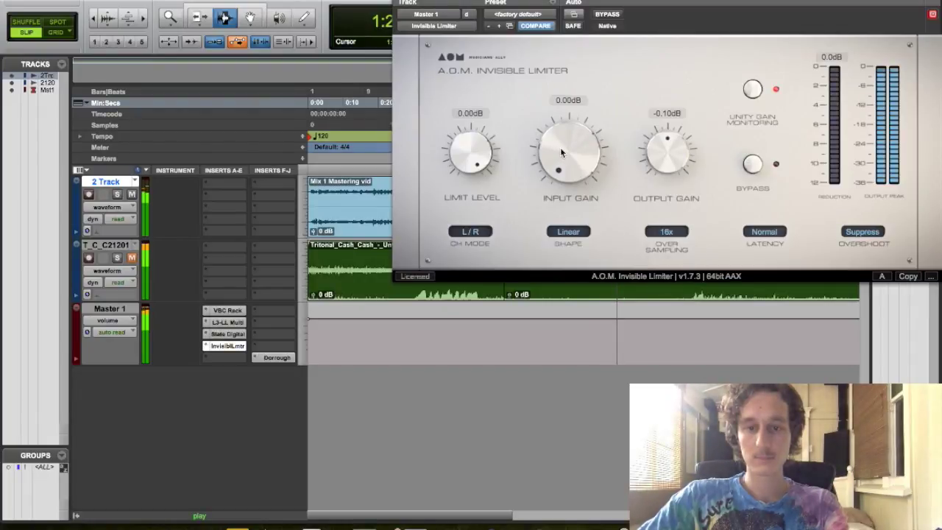
Raise the Invisible Limiter input gain to 3.20 dB, turn off unity gain monitoring and check the level on the Dorrough meter
left_click_drag(558, 147, 558, 109)
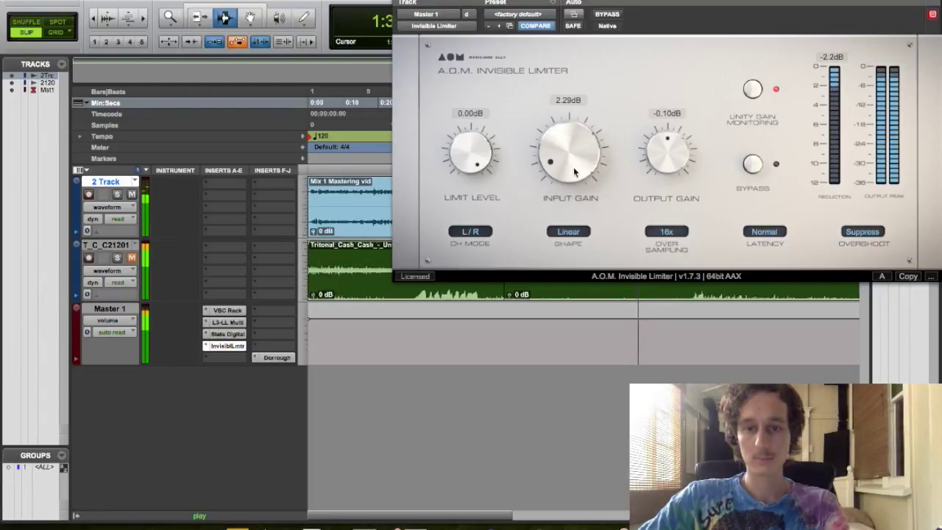
left_click_drag(575, 161, 575, 156)
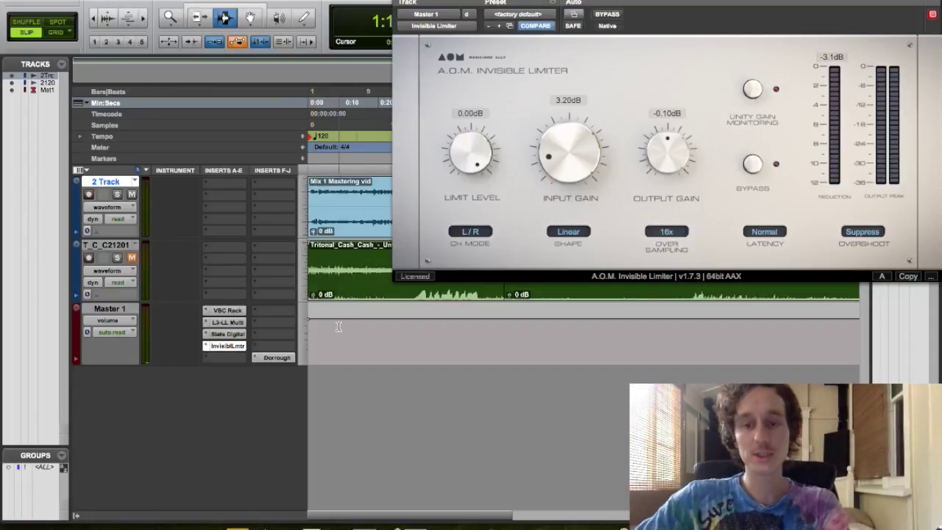
left_click(283, 359)
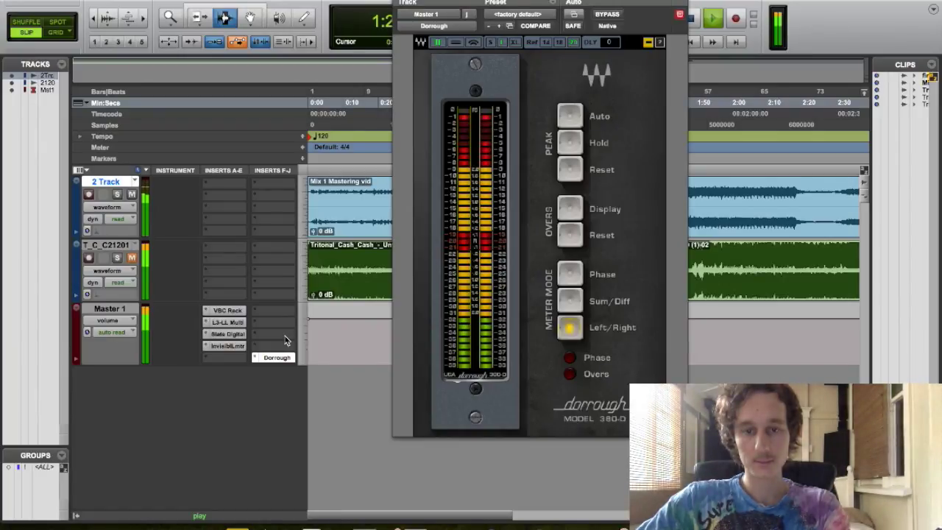
key("space")
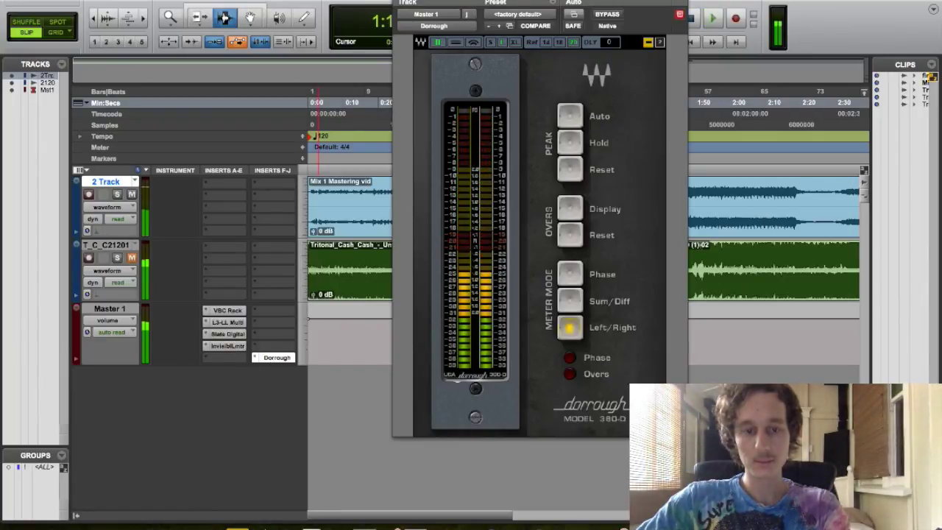
Reopen the Invisible Limiter and reset its input gain to 0.00 dB
left_click(227, 346)
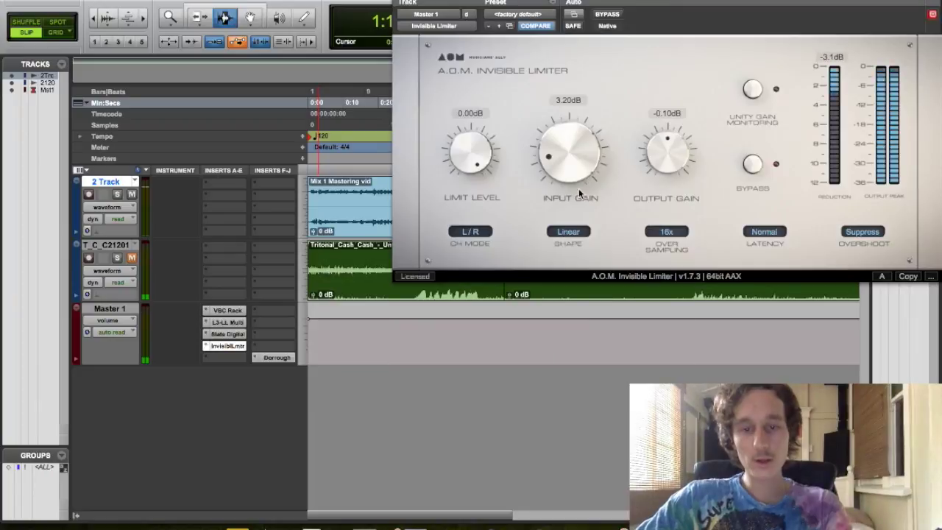
left_click(558, 149, "alt")
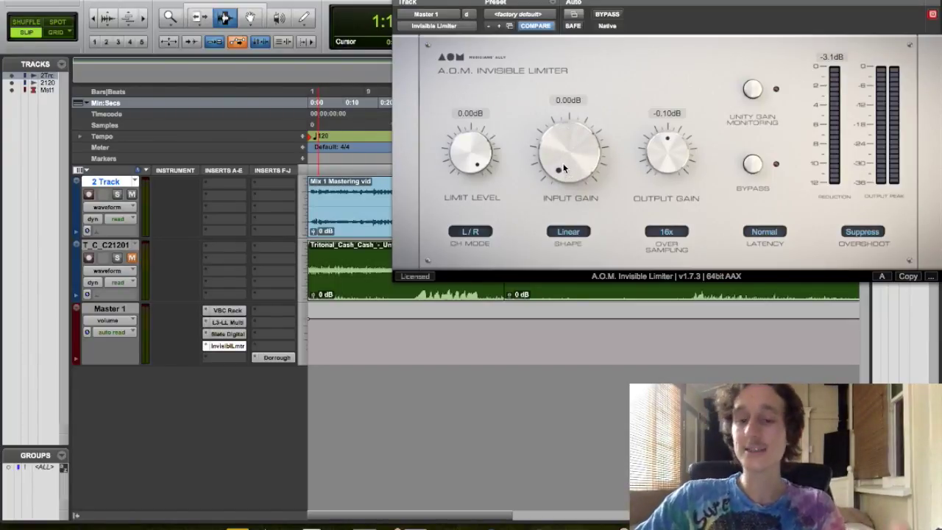
During playback with unity gain monitoring on, set the Invisible Limiter input gain to 2.17 dB, then turn unity gain monitoring off
key("space")
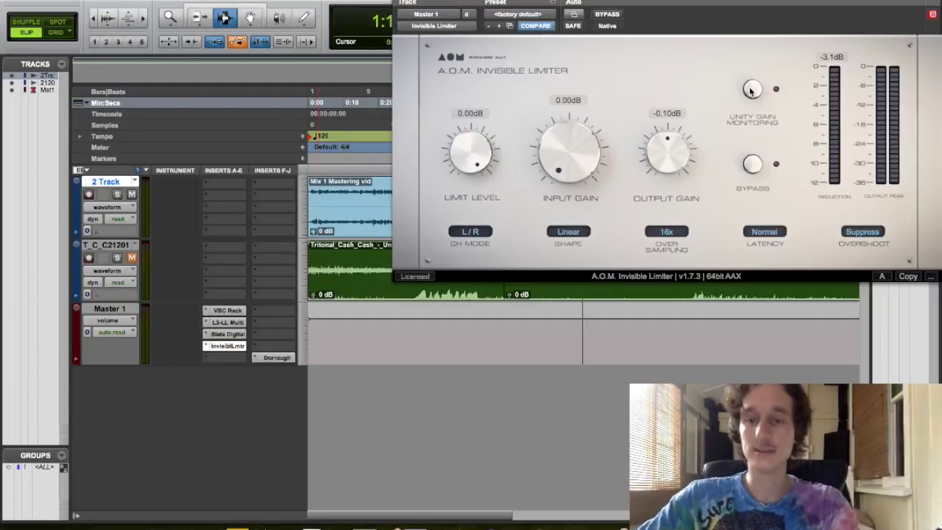
left_click(752, 90)
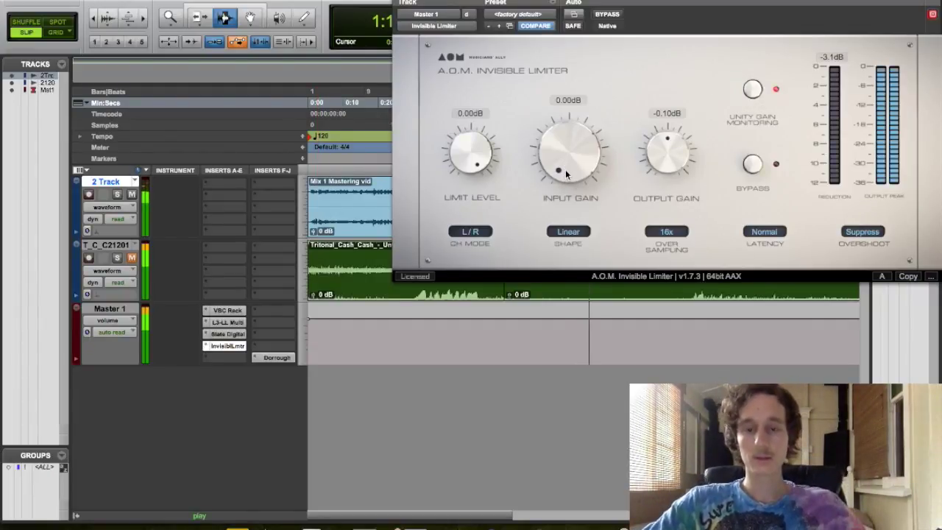
left_click_drag(564, 173, 563, 115)
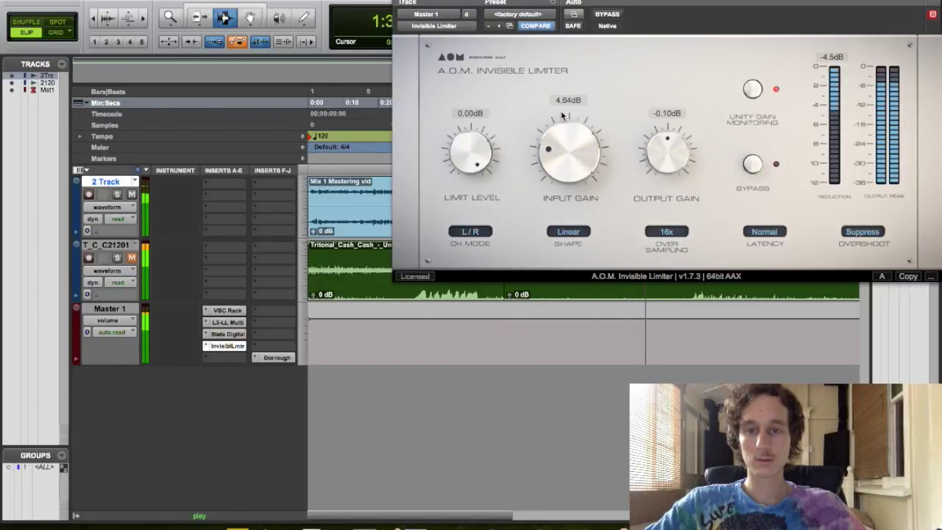
left_click_drag(562, 115, 554, 151)
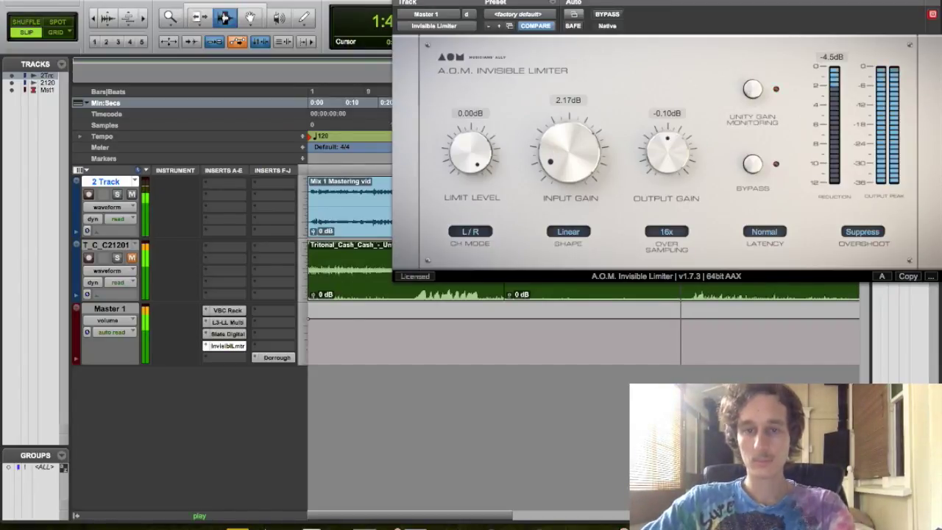
Check the limited mix level on the Dorrough meter, then close the meter and stop playback
left_click(227, 345)
left_click(276, 358)
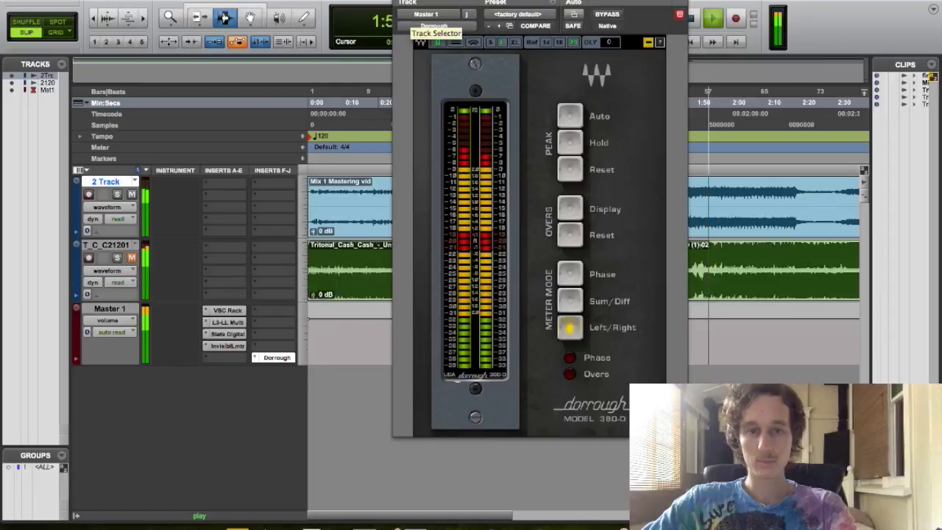
key("super+w")
key("space")
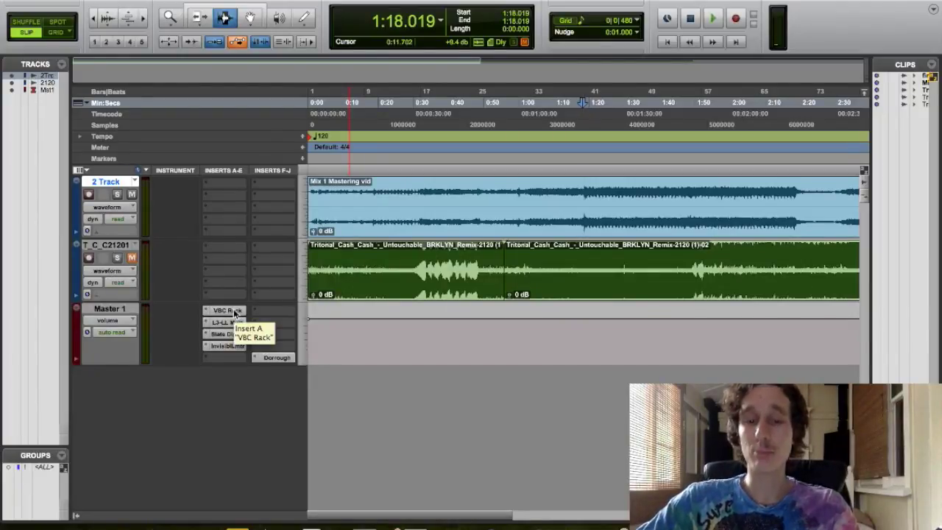
Play from 1:18.019 and compare the mastered mix with the soloed, unmuted reference track while bypassing the master inserts, then restore the mix
key("space")
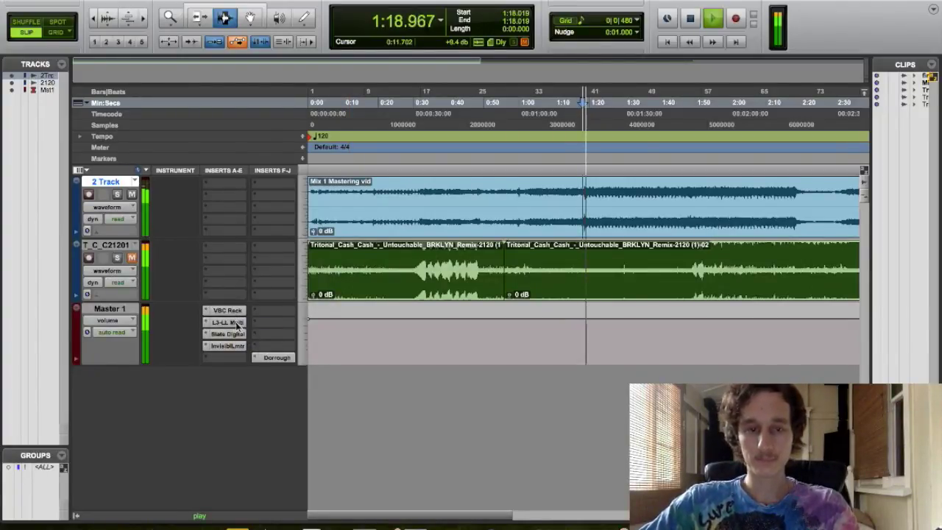
left_click(117, 258)
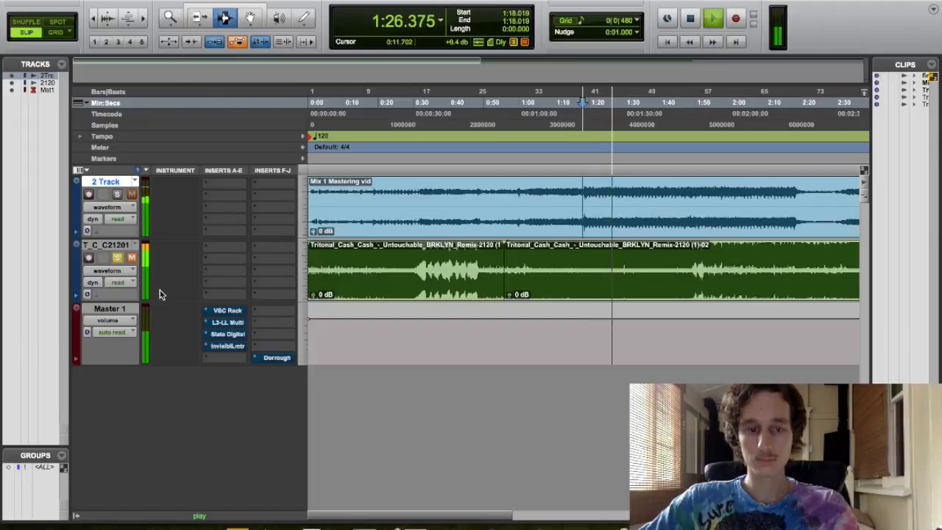
left_click(132, 260)
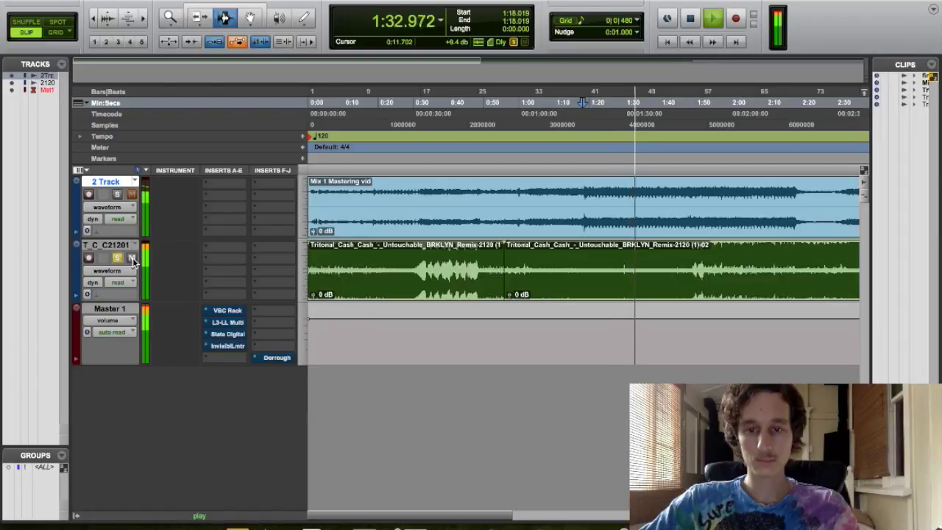
left_click(132, 258)
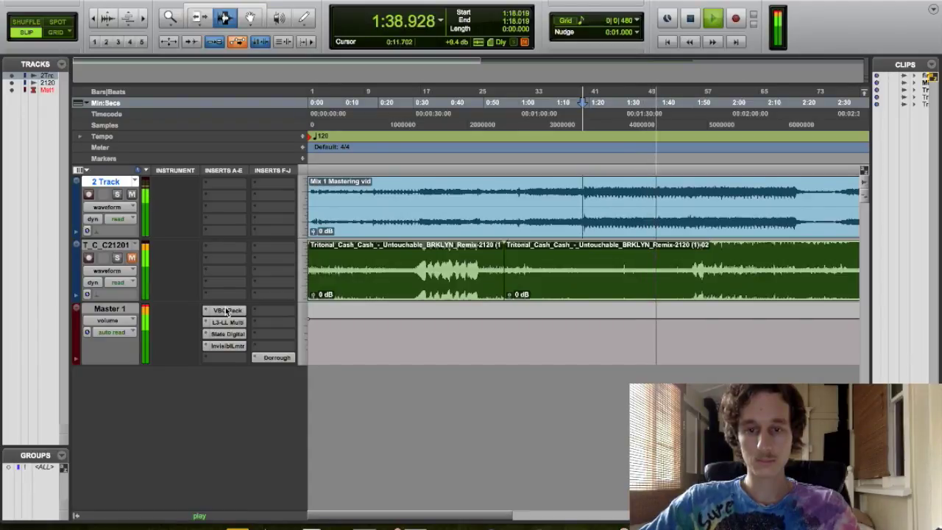
key("space")
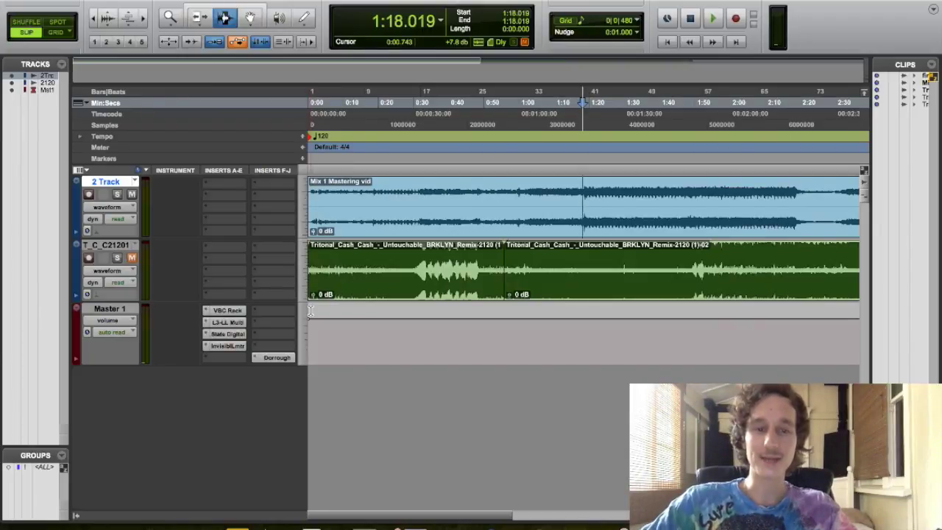
Select the entire Mix 1 Mastering vid clip on the 2 Track
left_click(380, 199)
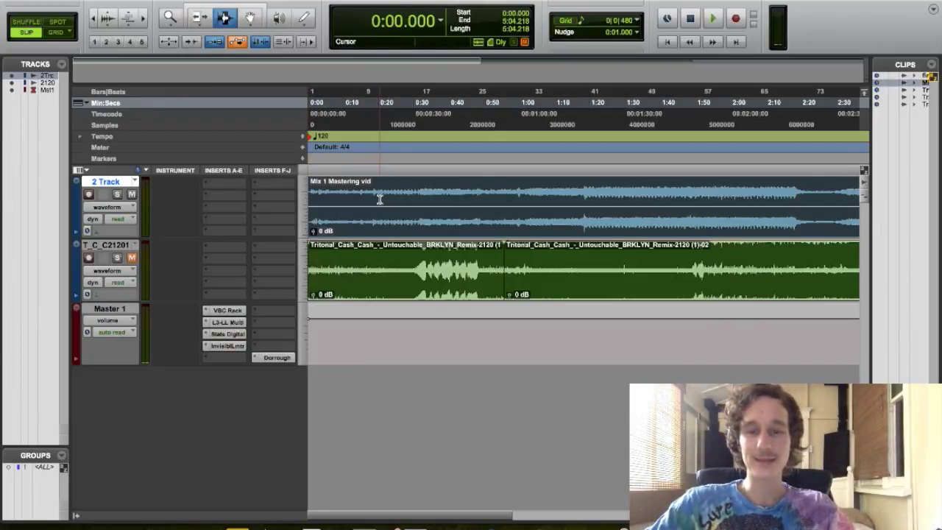